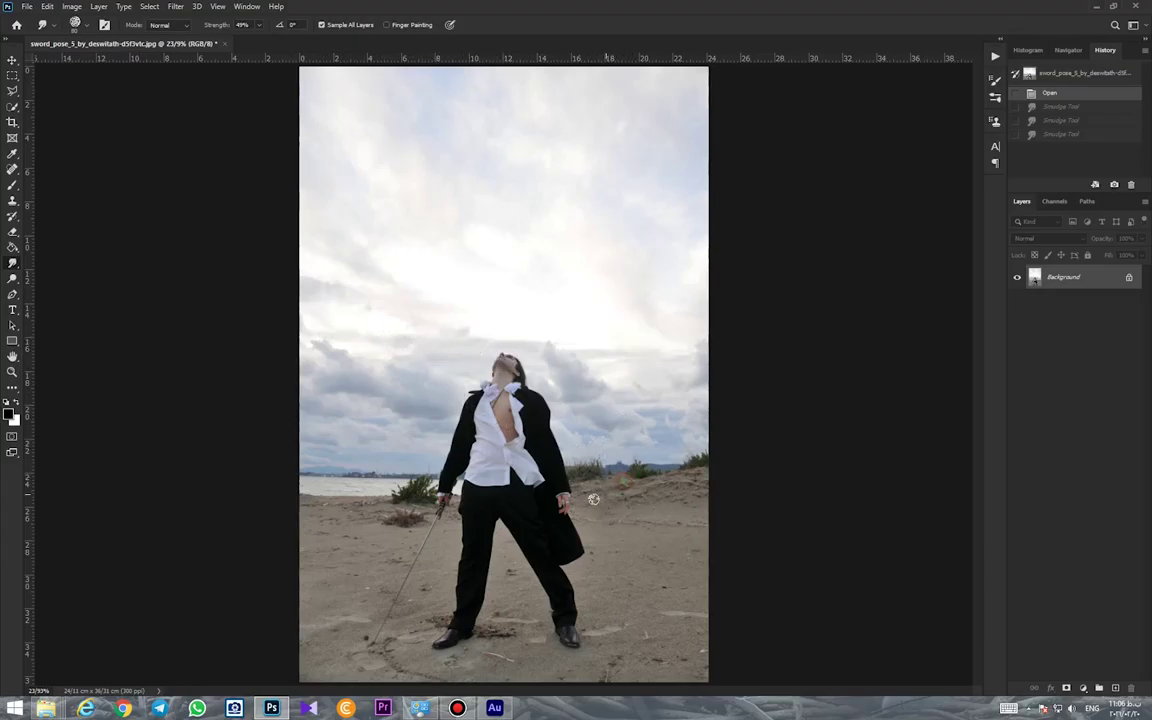
# Step: Undo the trial sand smudges, fit the photo on screen, and add empty Layer 1
pyautogui.moveTo(570, 436); pyautogui.dragTo(196, 352)
pyautogui.click(12, 371)
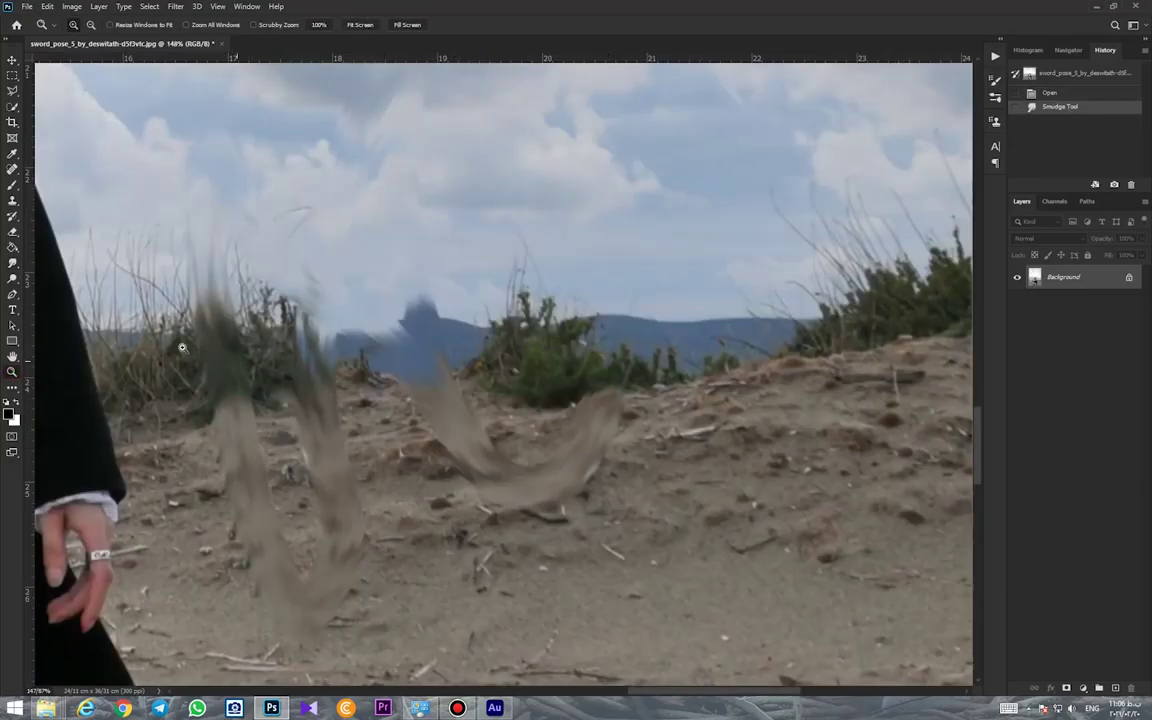
pyautogui.hotkey('ctrl', 'z')
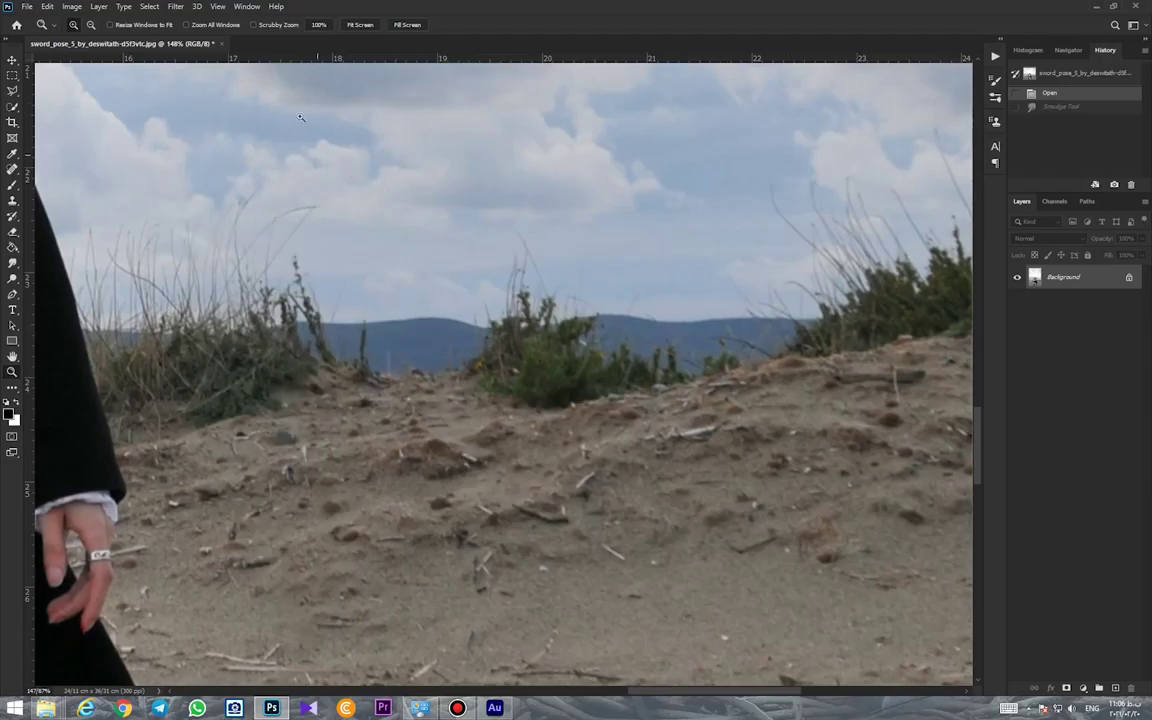
pyautogui.click(366, 28)
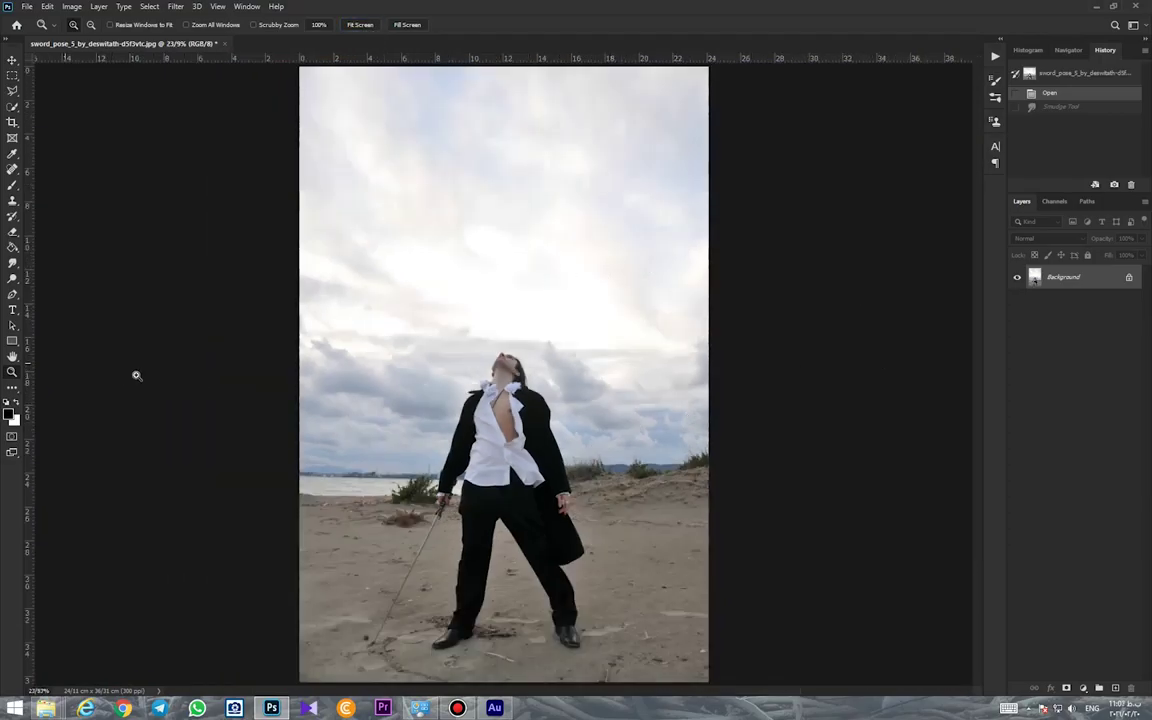
pyautogui.click(1118, 688)
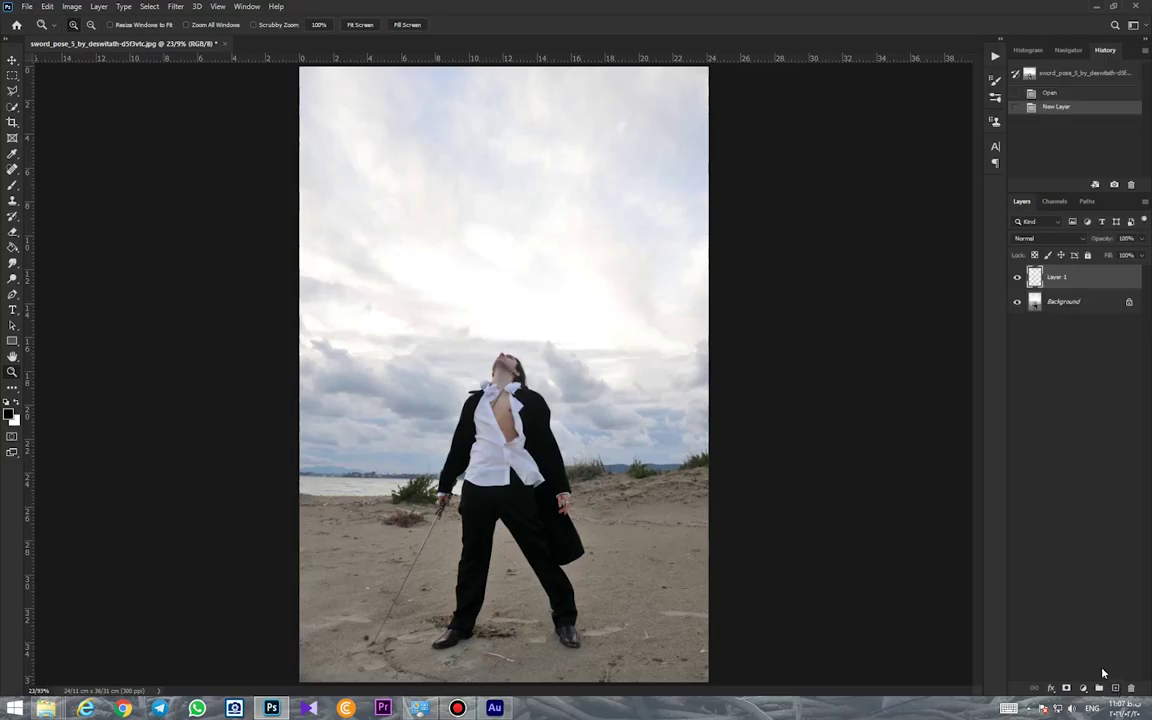
# Step: Draw a Pen-tool path from the man's head curving up past the top edge, hooking right
pyautogui.click(14, 298)
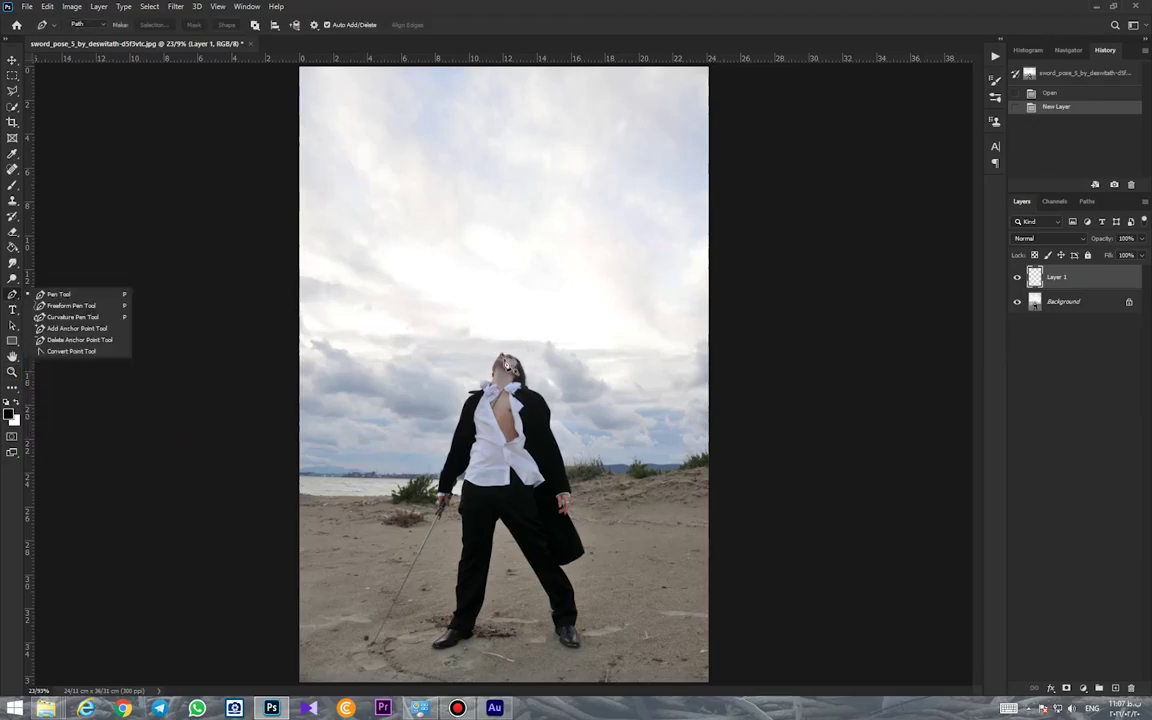
pyautogui.click(506, 366)
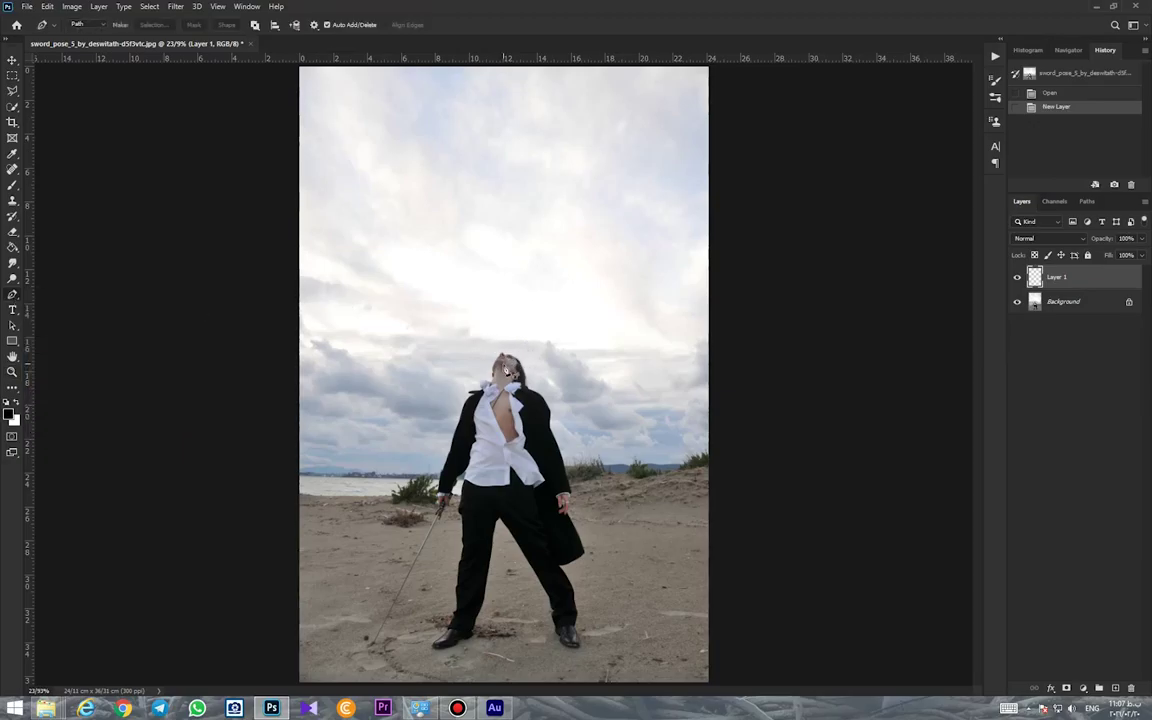
pyautogui.click(506, 366)
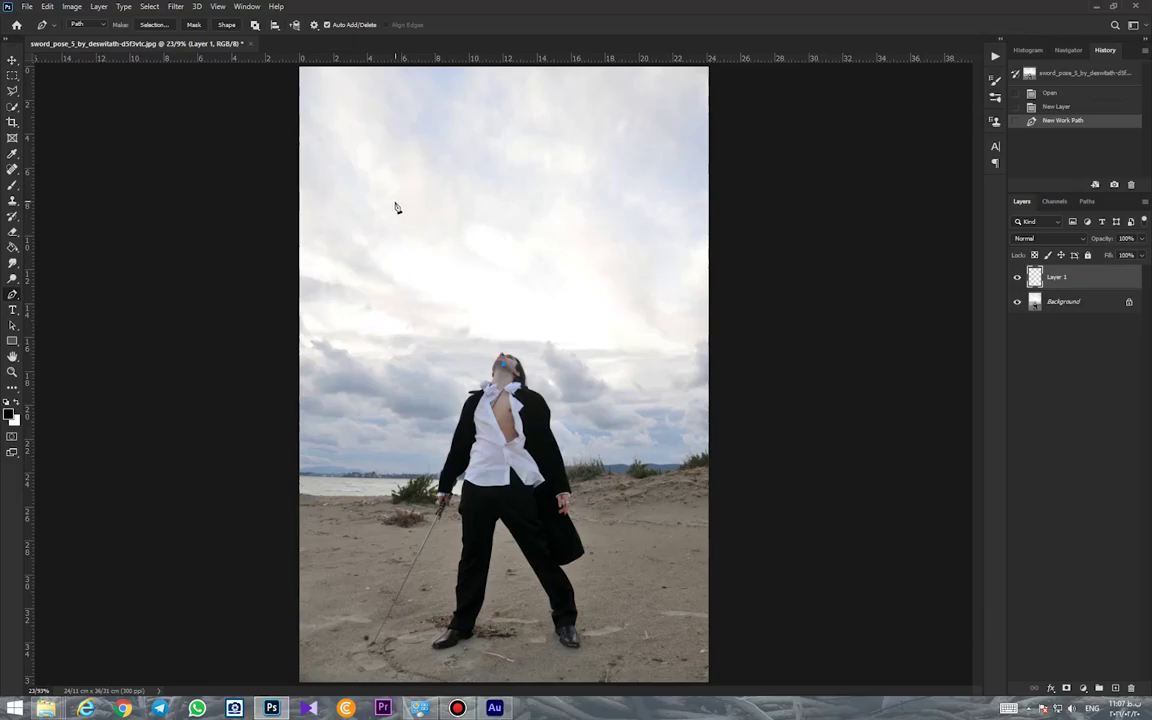
pyautogui.moveTo(448, 190); pyautogui.dragTo(398, 138)
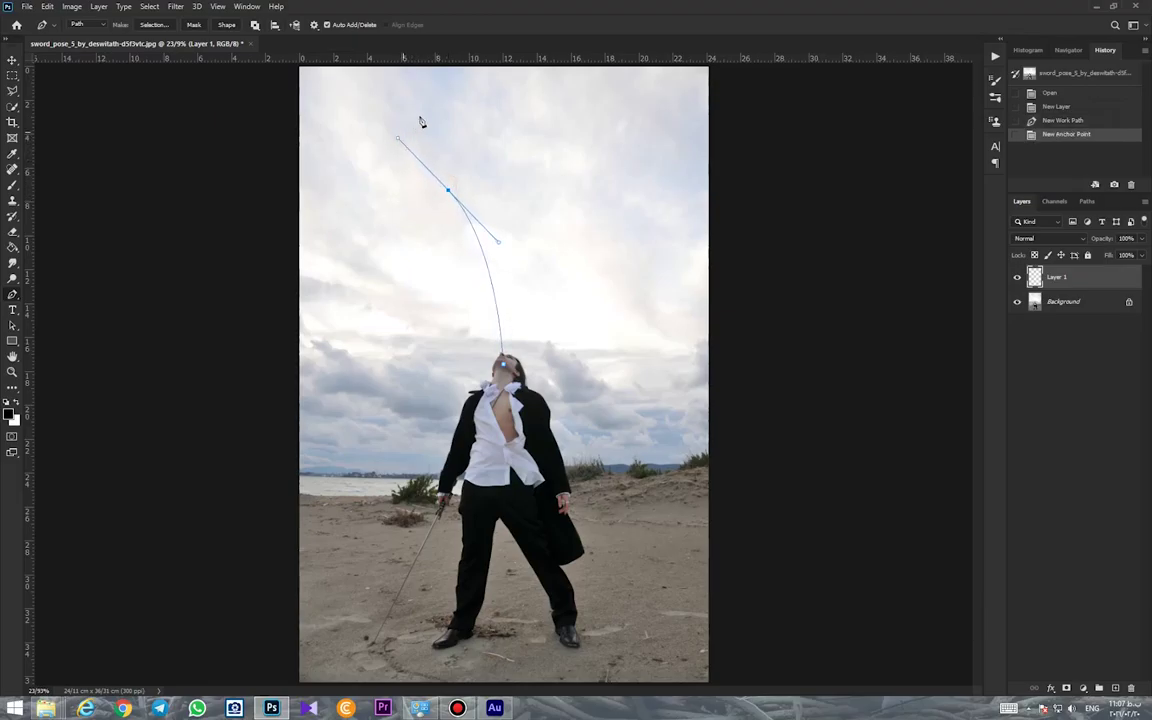
pyautogui.hotkey('ctrl', '-')
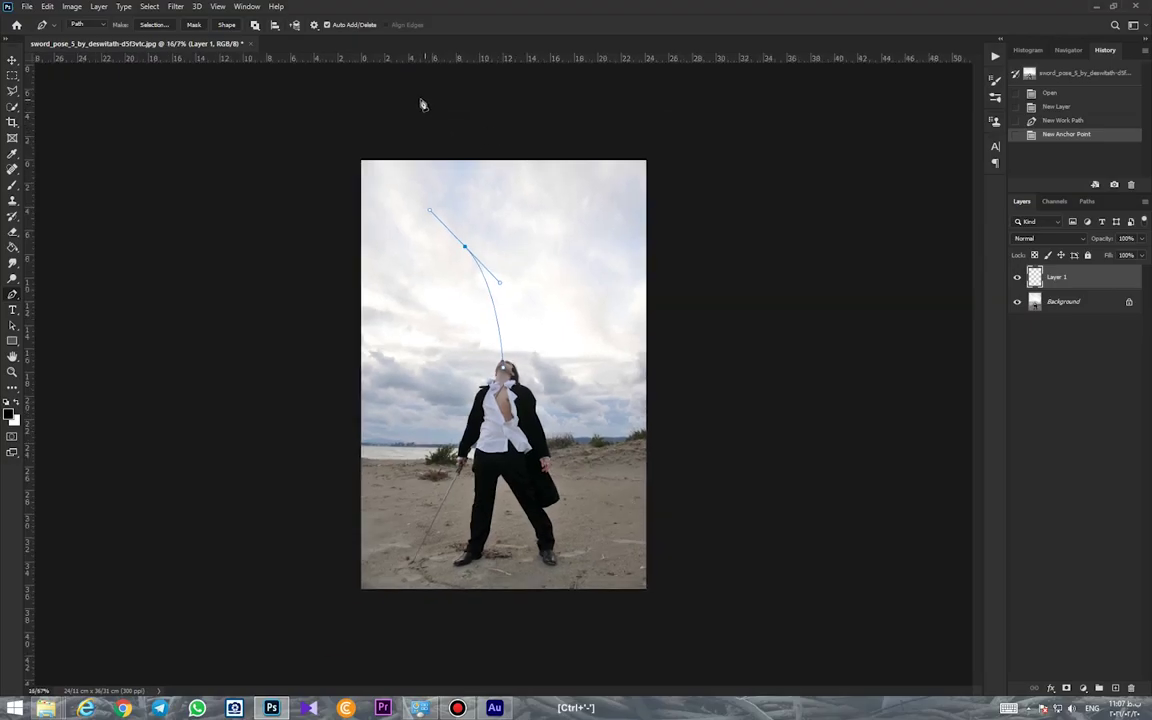
pyautogui.moveTo(425, 96)
pyautogui.mouseDown()
pyautogui.moveTo(470, 77)
pyautogui.moveTo(469, 66)
pyautogui.mouseUp()
pyautogui.click(469, 64)
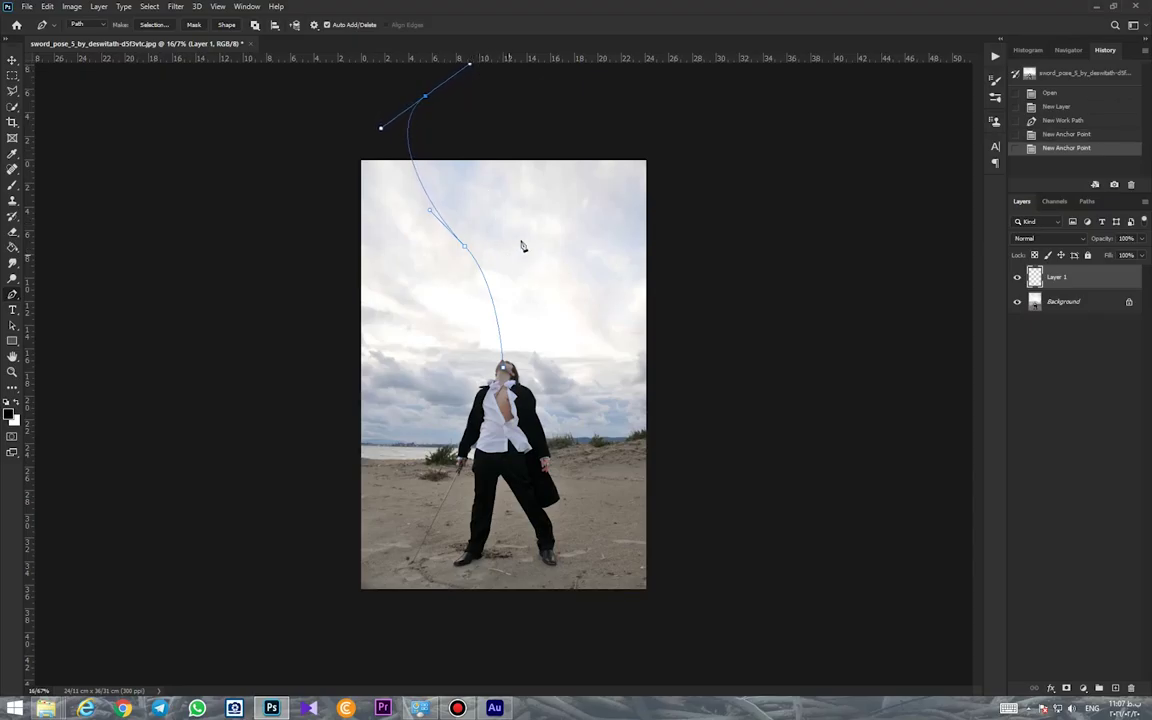
pyautogui.click(497, 74)
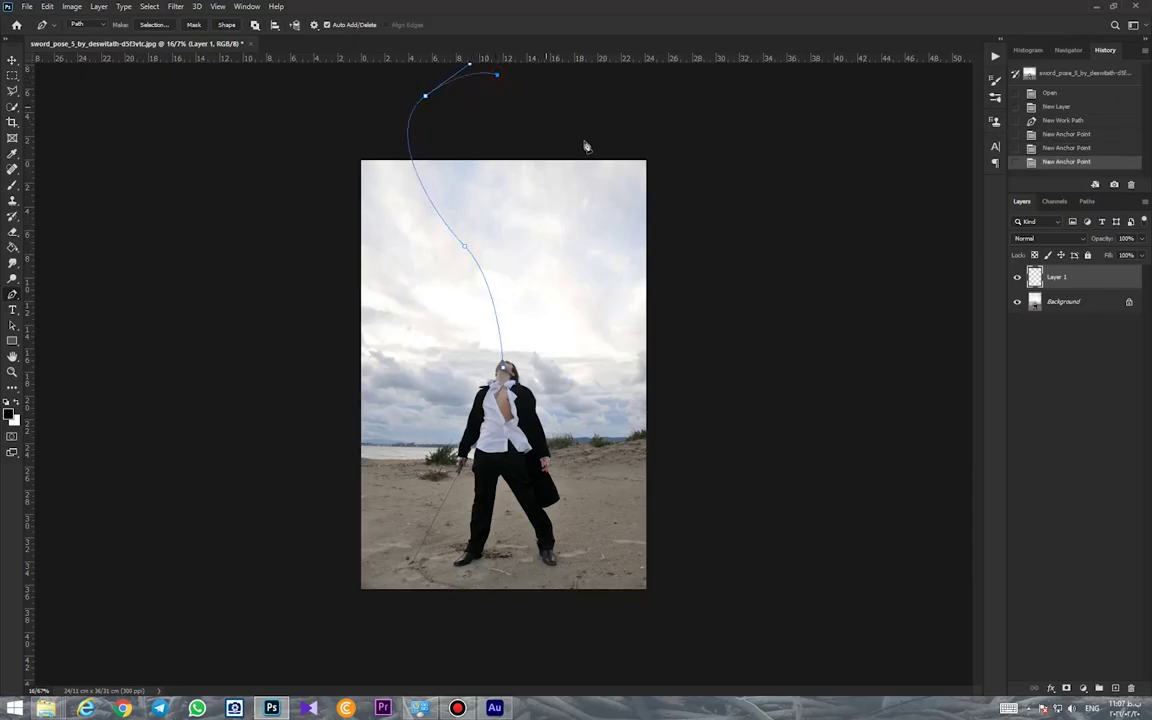
pyautogui.click(13, 264)
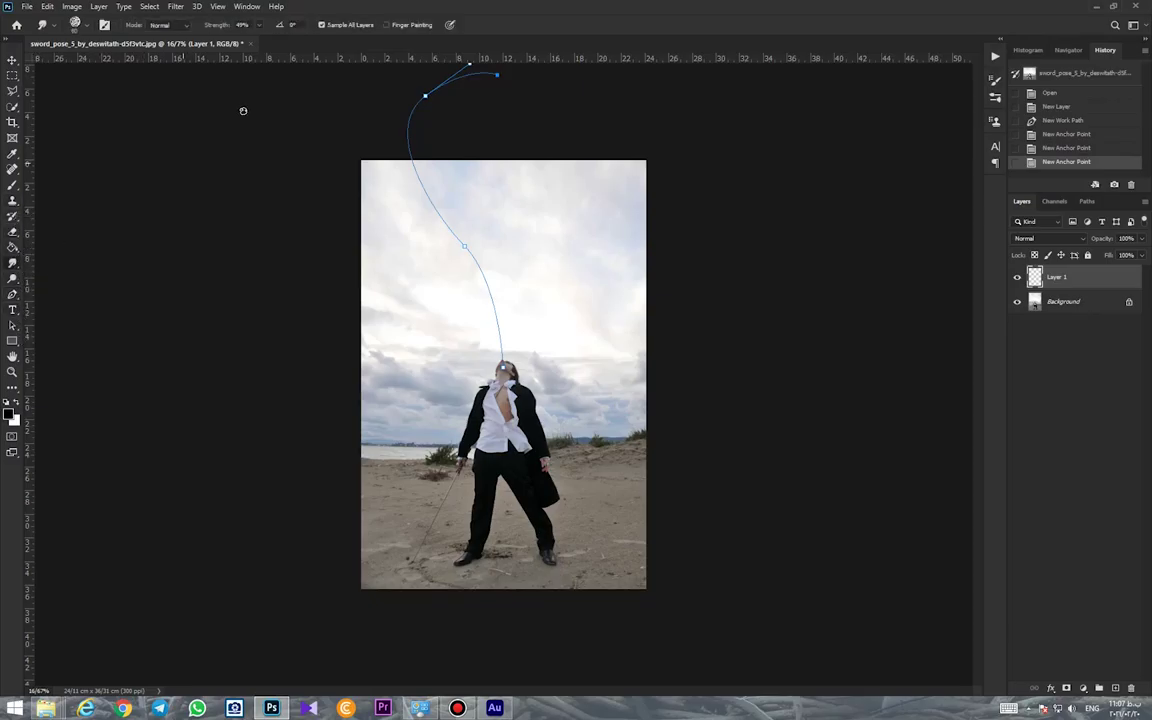
# Step: Set Smudge strength to 100% with a textured brush tip at size 177
pyautogui.click(259, 27)
pyautogui.rightClick(446, 338)
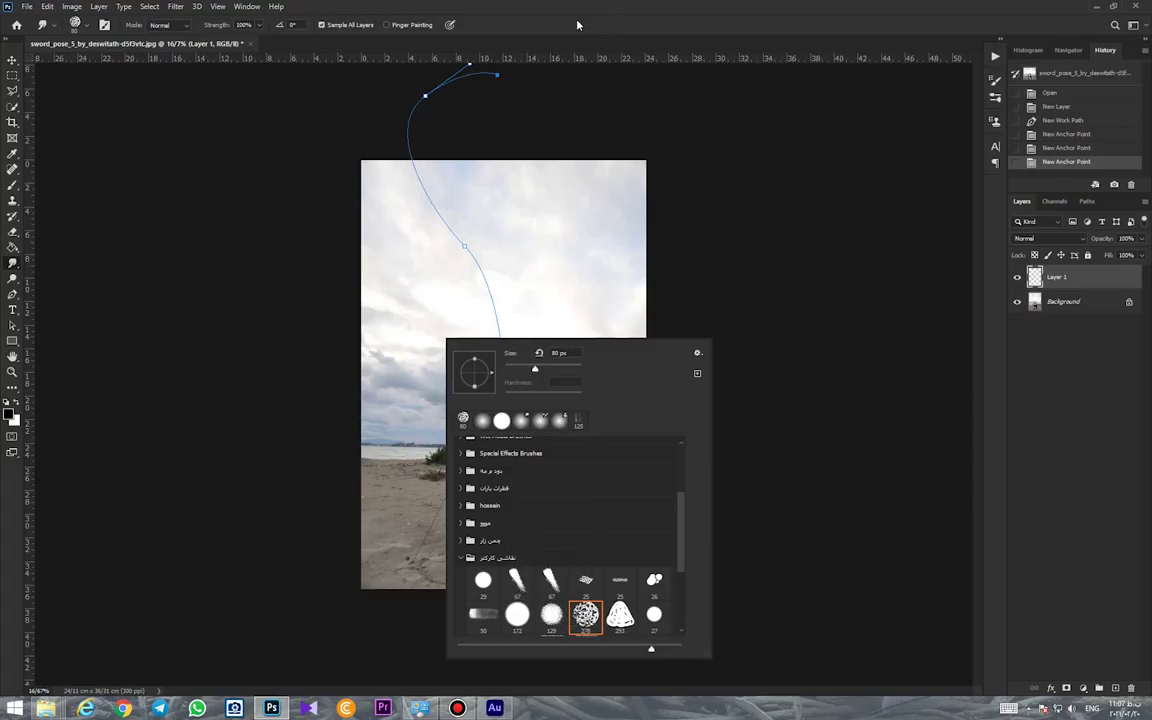
pyautogui.click(519, 26)
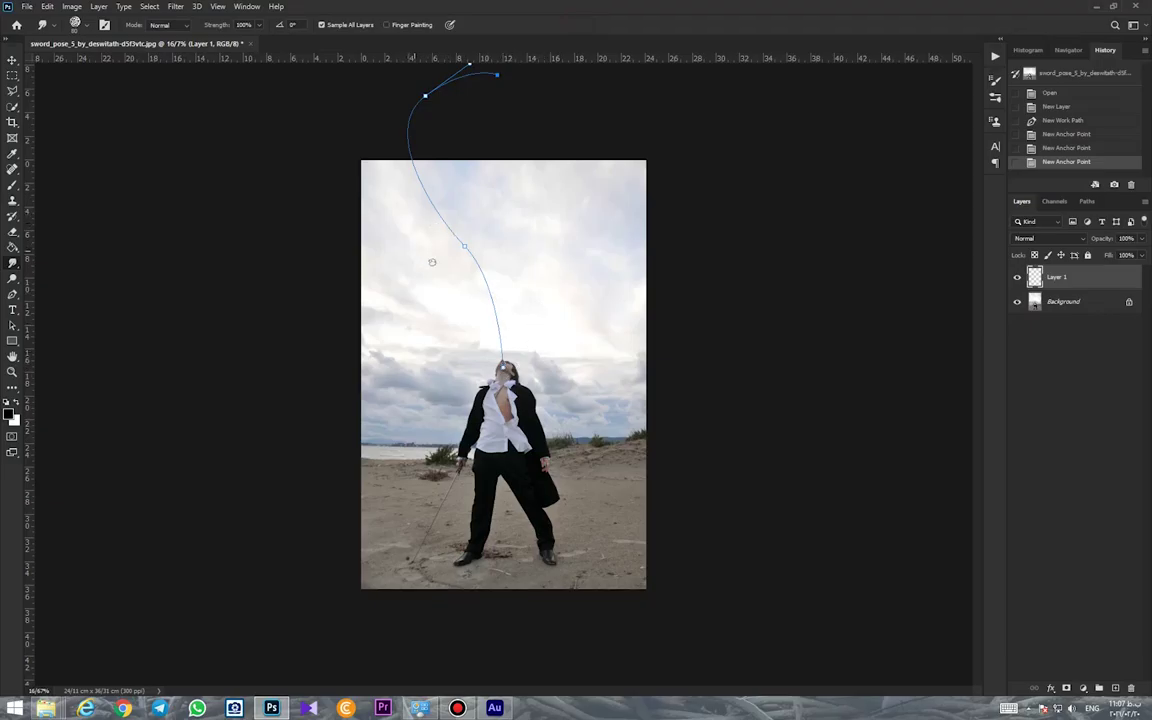
pyautogui.rightClick(430, 278)
pyautogui.click(548, 292)
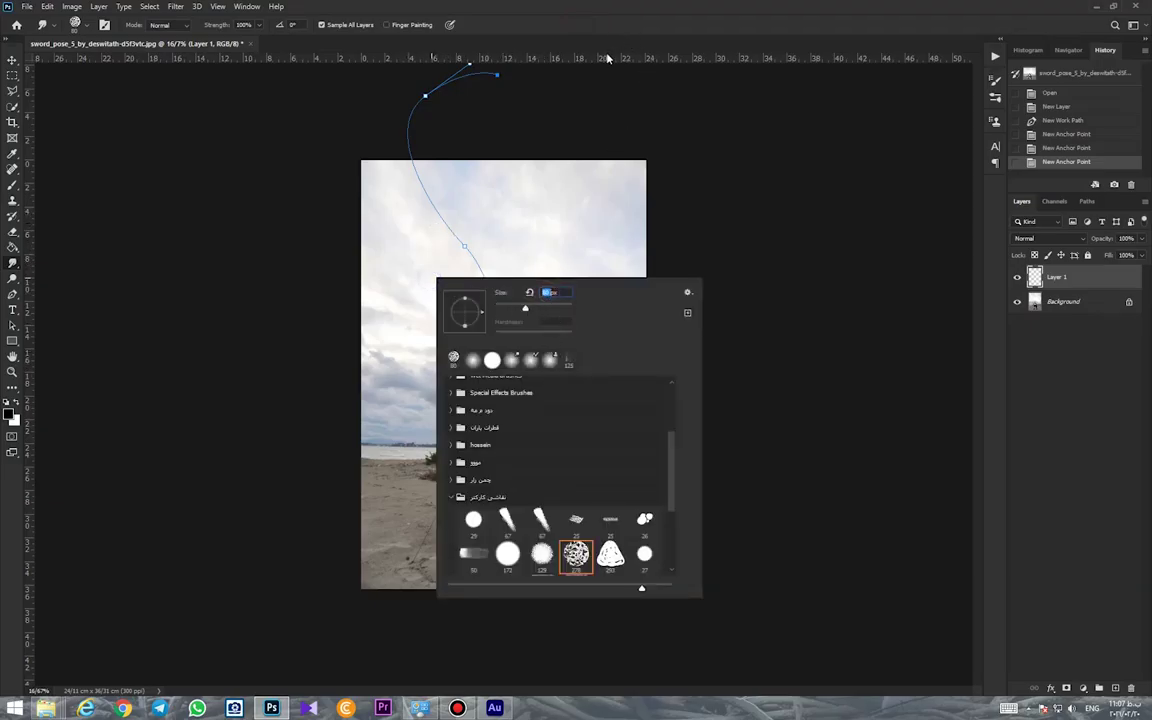
pyautogui.press('Return')
pyautogui.moveTo(503, 370); pyautogui.dragTo(503, 372)
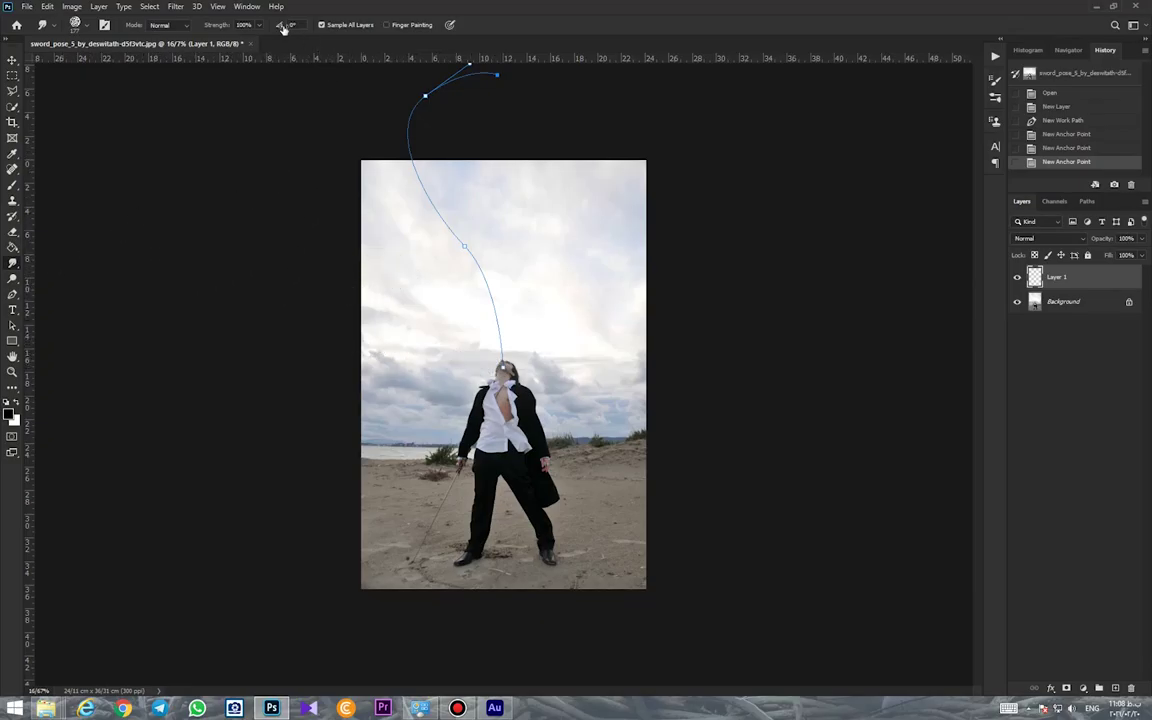
pyautogui.click(13, 296)
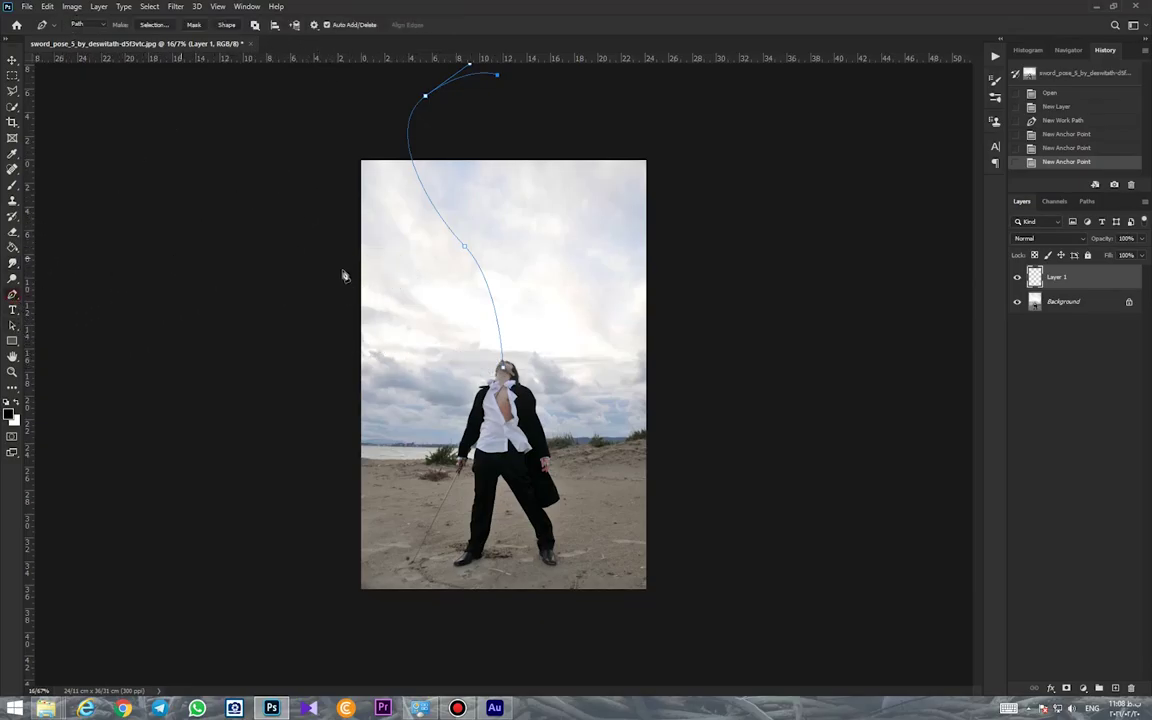
# Step: Stroke the curved path with the Smudge tool, smearing the head upward into the sky
pyautogui.rightClick(465, 249)
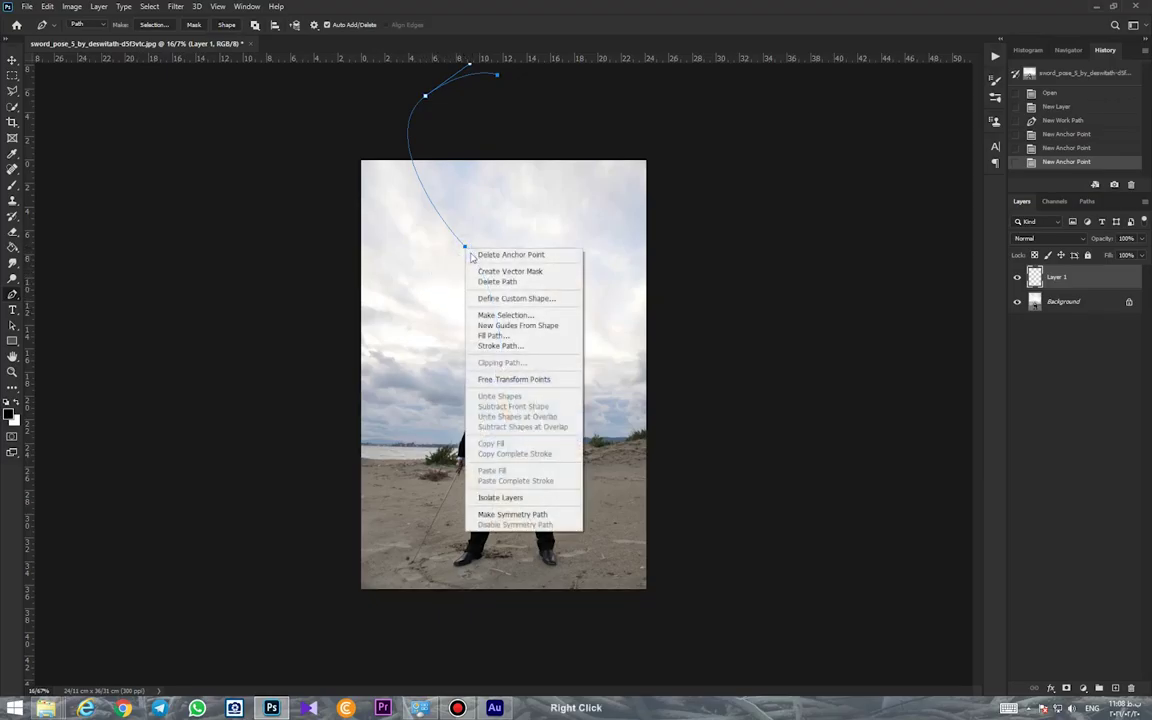
pyautogui.click(518, 348)
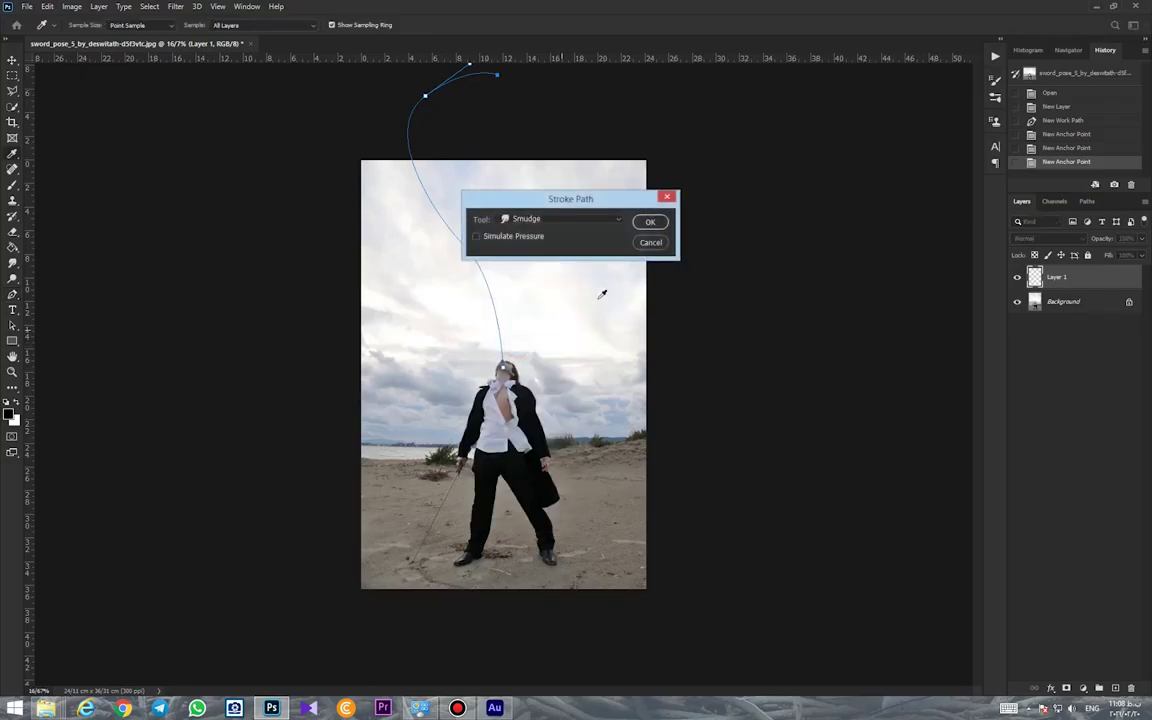
pyautogui.click(533, 227)
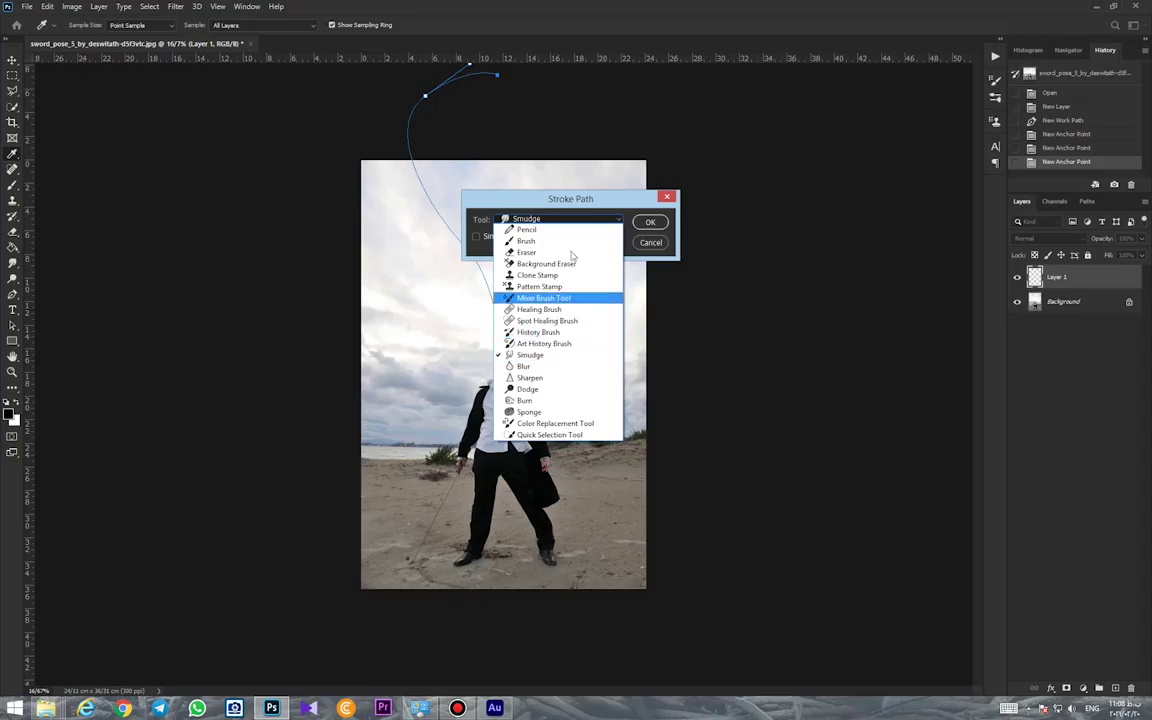
pyautogui.click(568, 216)
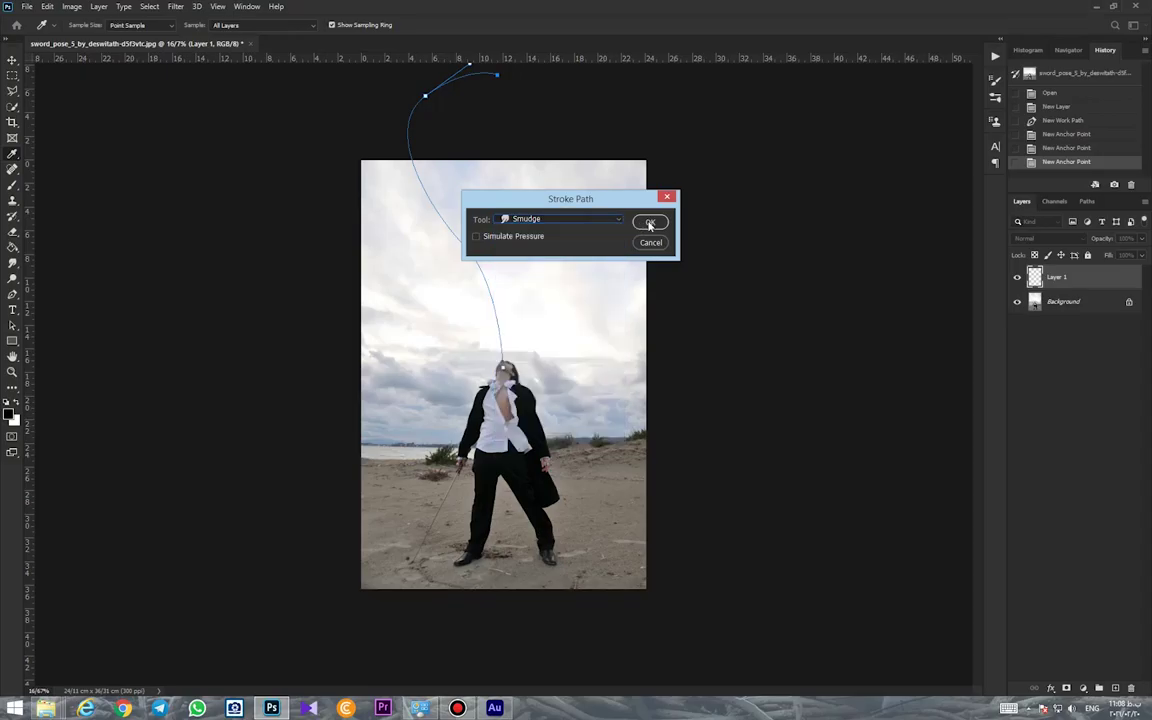
pyautogui.click(649, 224)
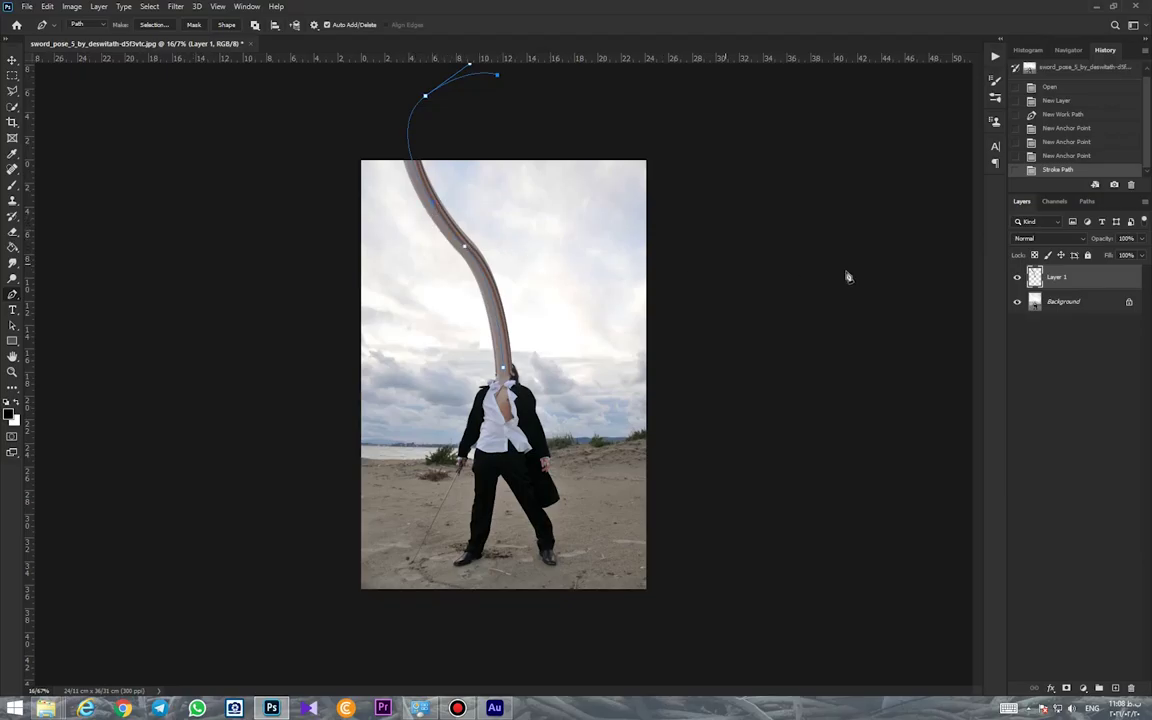
pyautogui.rightClick(465, 249)
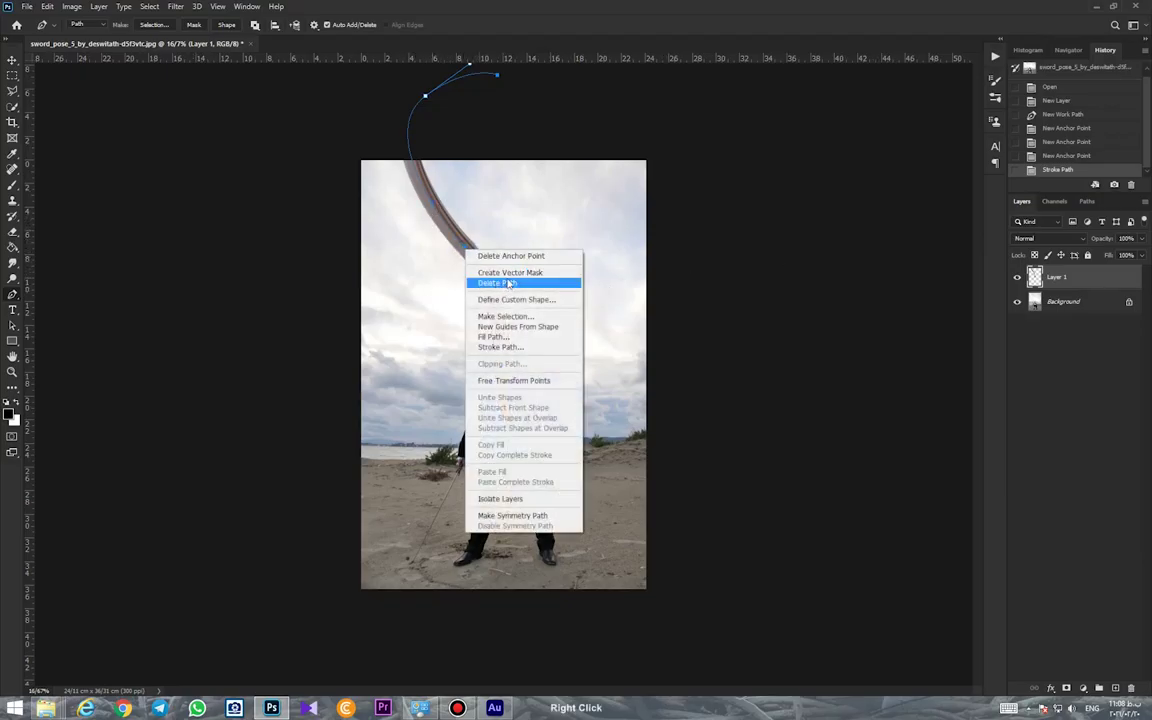
# Step: Convert the work path to a selection, then deselect it
pyautogui.click(530, 318)
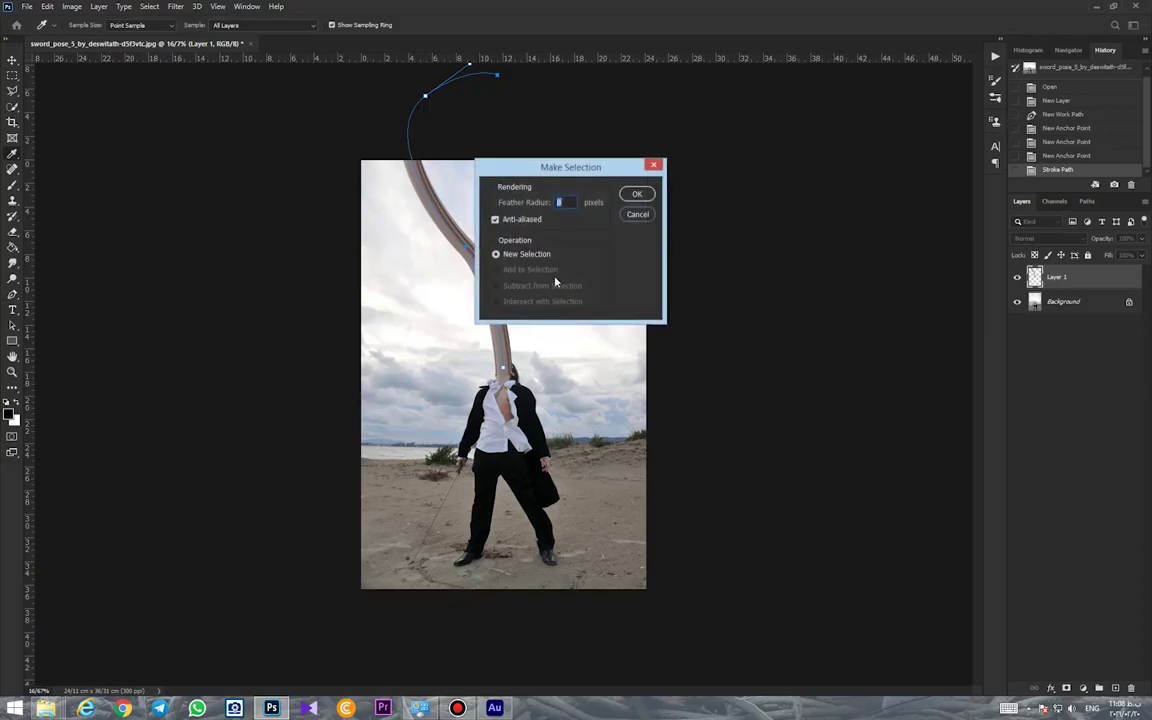
pyautogui.click(636, 194)
pyautogui.click(12, 74)
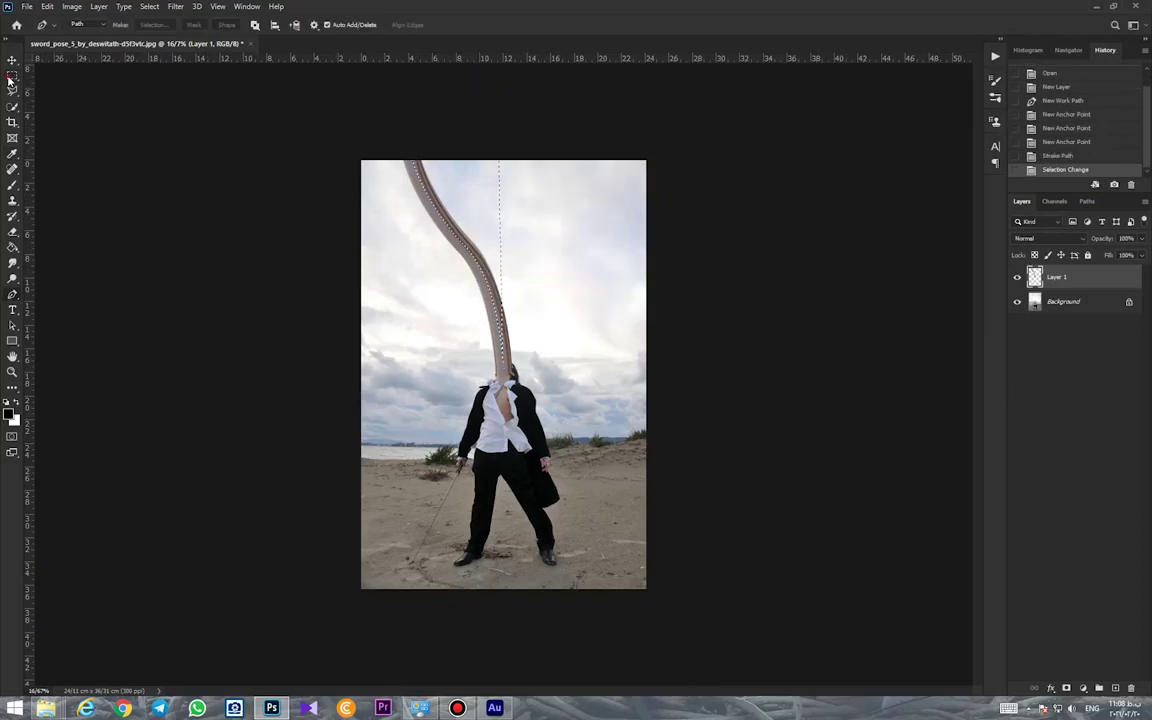
pyautogui.click(703, 232)
# Step: Toggle Layer 1 to compare, then add an empty Layer 2 above the Background
pyautogui.click(1017, 277)
pyautogui.click(1017, 277)
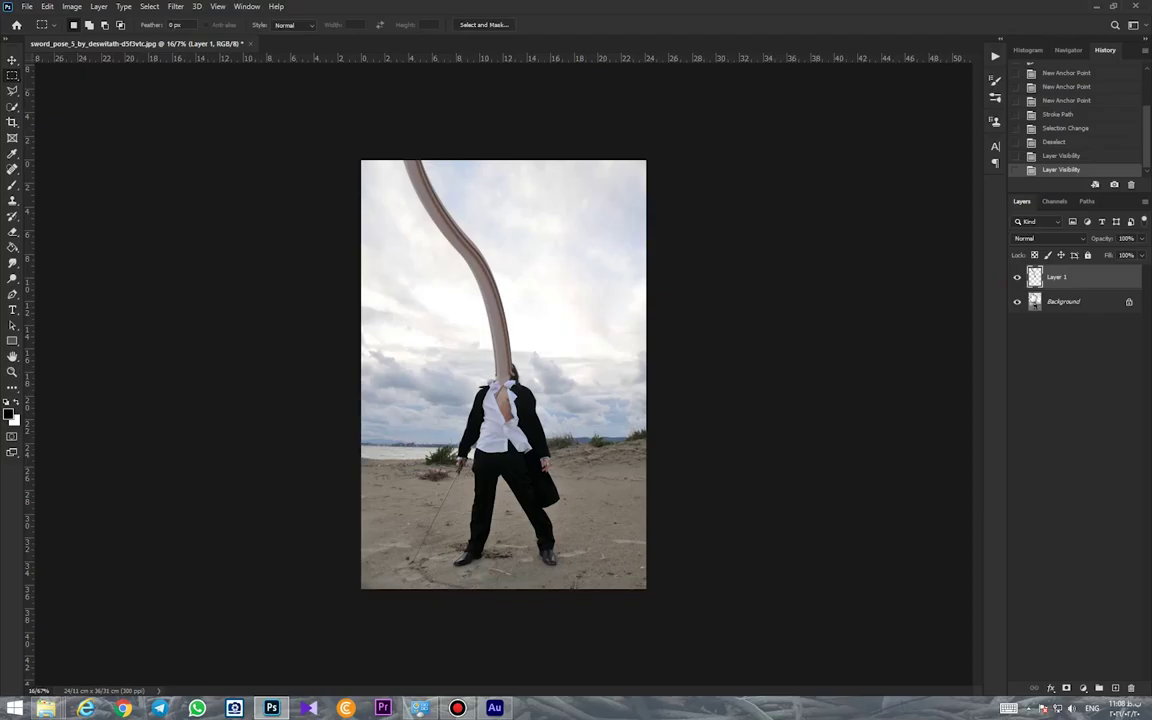
pyautogui.doubleClick(1065, 309)
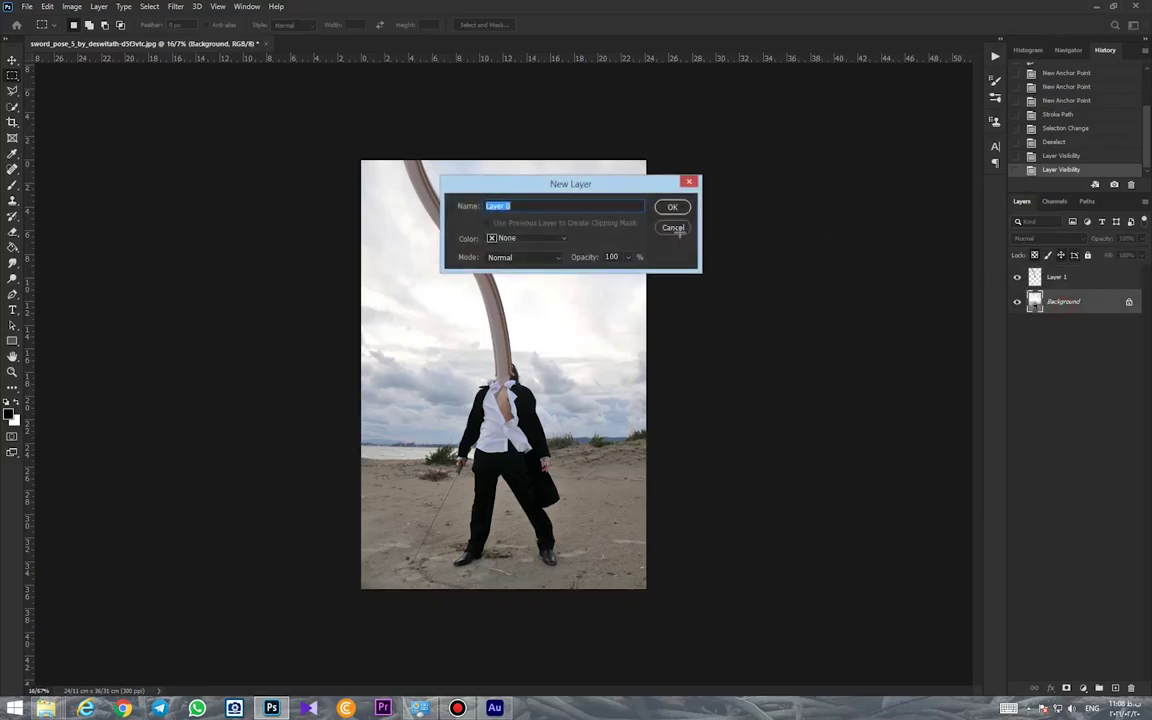
pyautogui.click(676, 229)
pyautogui.click(1116, 688)
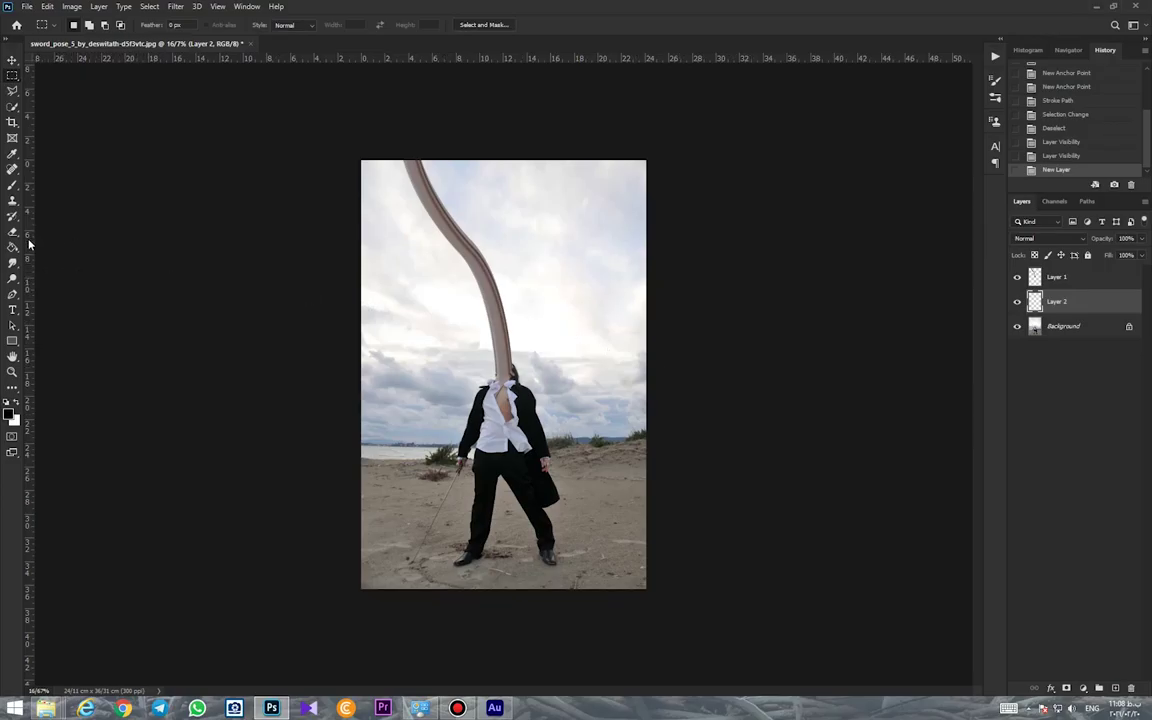
# Step: Draw a Pen path up the streak, looping over the sky and out past the left edge
pyautogui.click(12, 294)
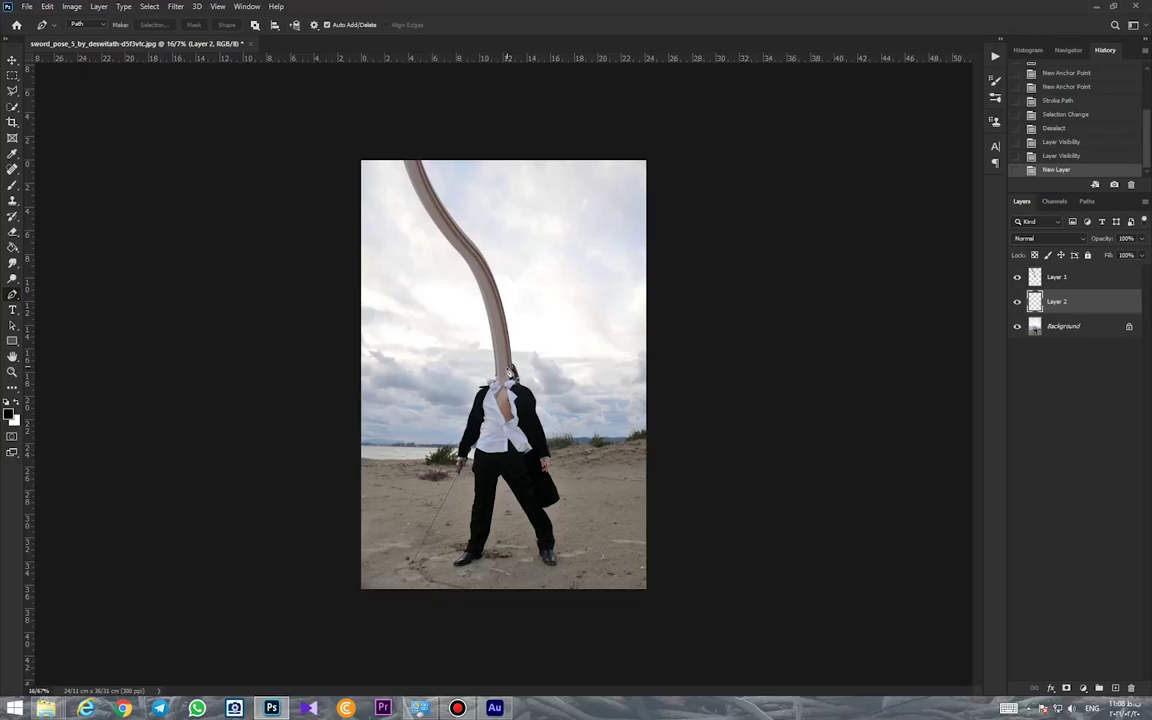
pyautogui.click(506, 366)
pyautogui.click(490, 297)
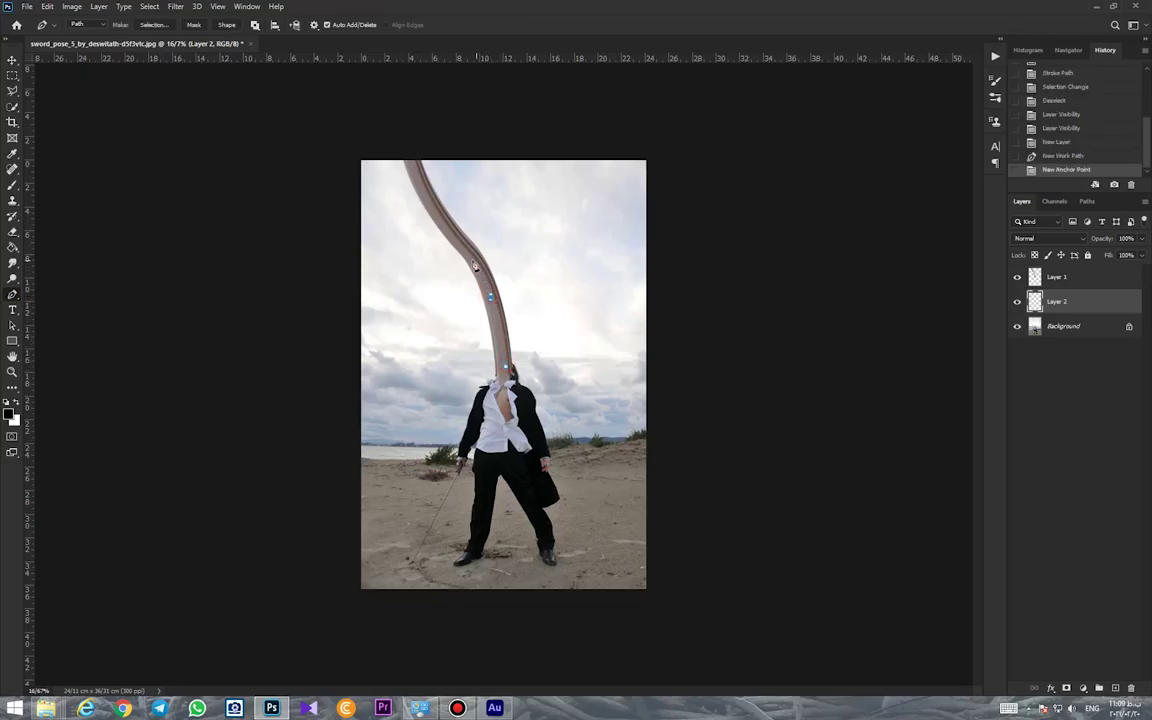
pyautogui.click(465, 252)
pyautogui.click(430, 204)
pyautogui.click(410, 168)
pyautogui.click(409, 153)
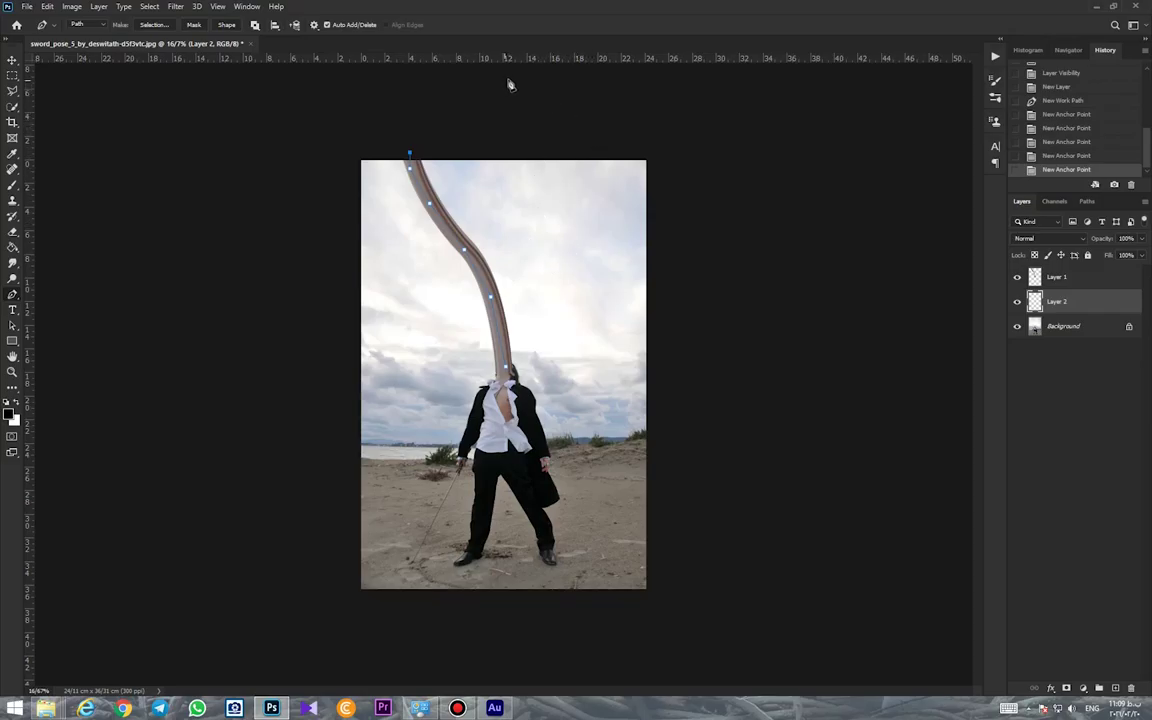
pyautogui.moveTo(521, 82); pyautogui.dragTo(566, 77)
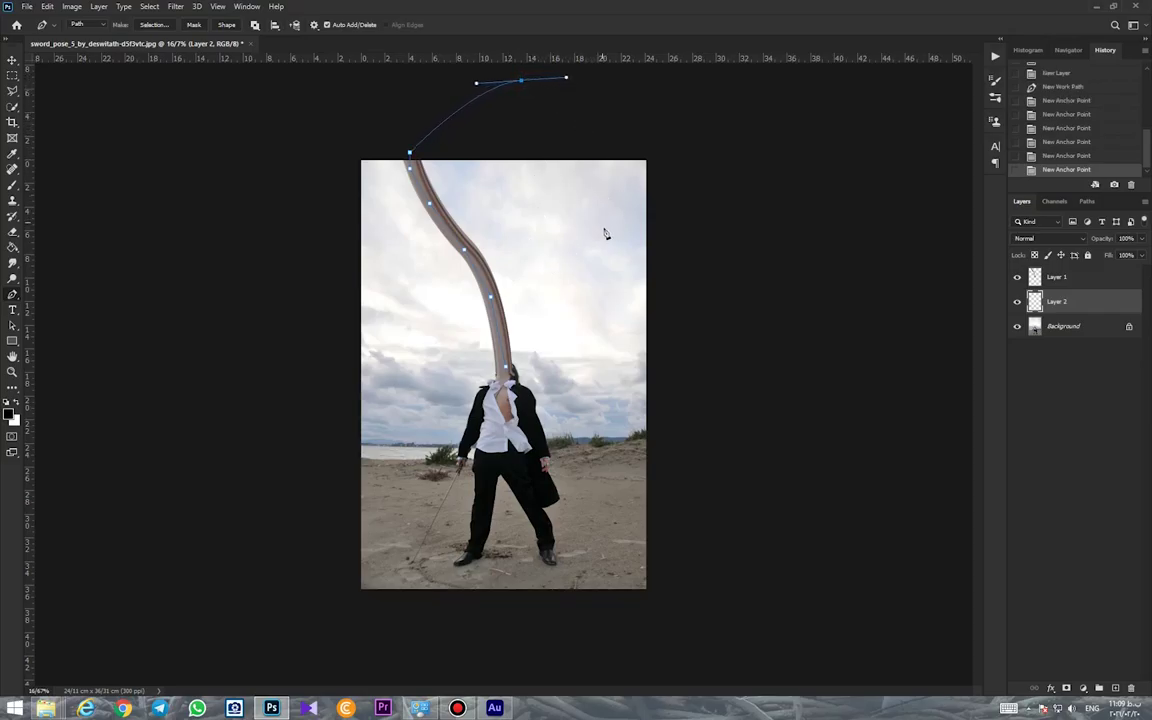
pyautogui.moveTo(600, 249); pyautogui.dragTo(548, 330)
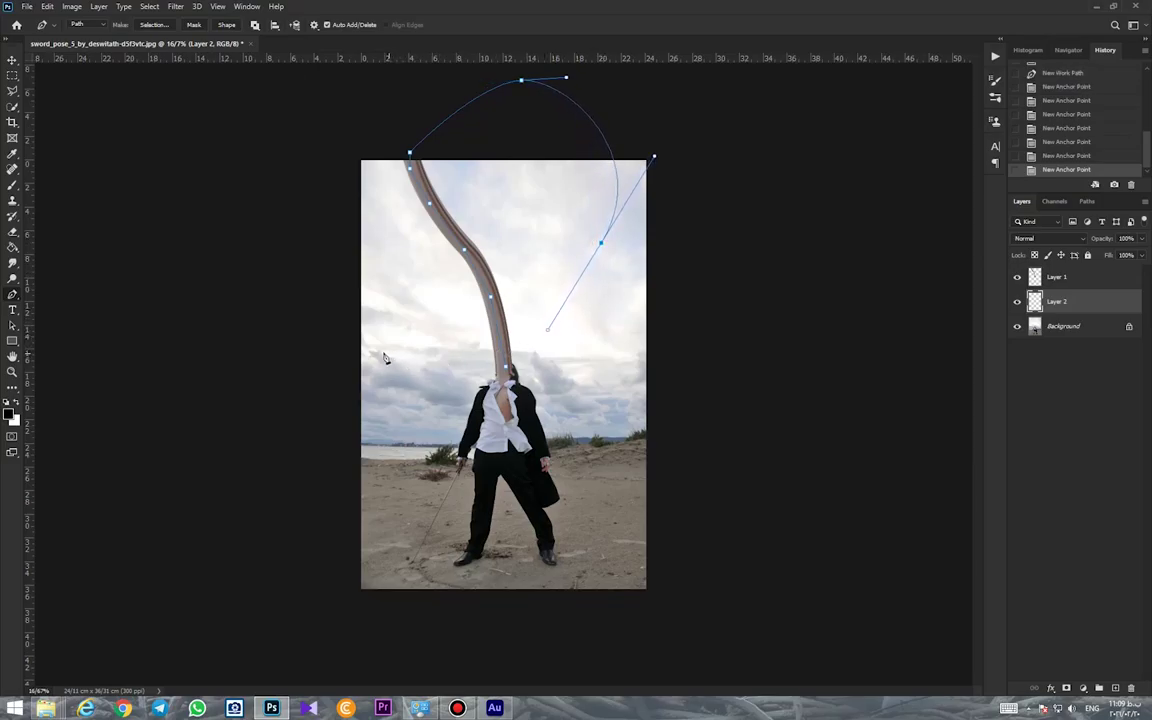
pyautogui.moveTo(357, 340); pyautogui.dragTo(309, 340)
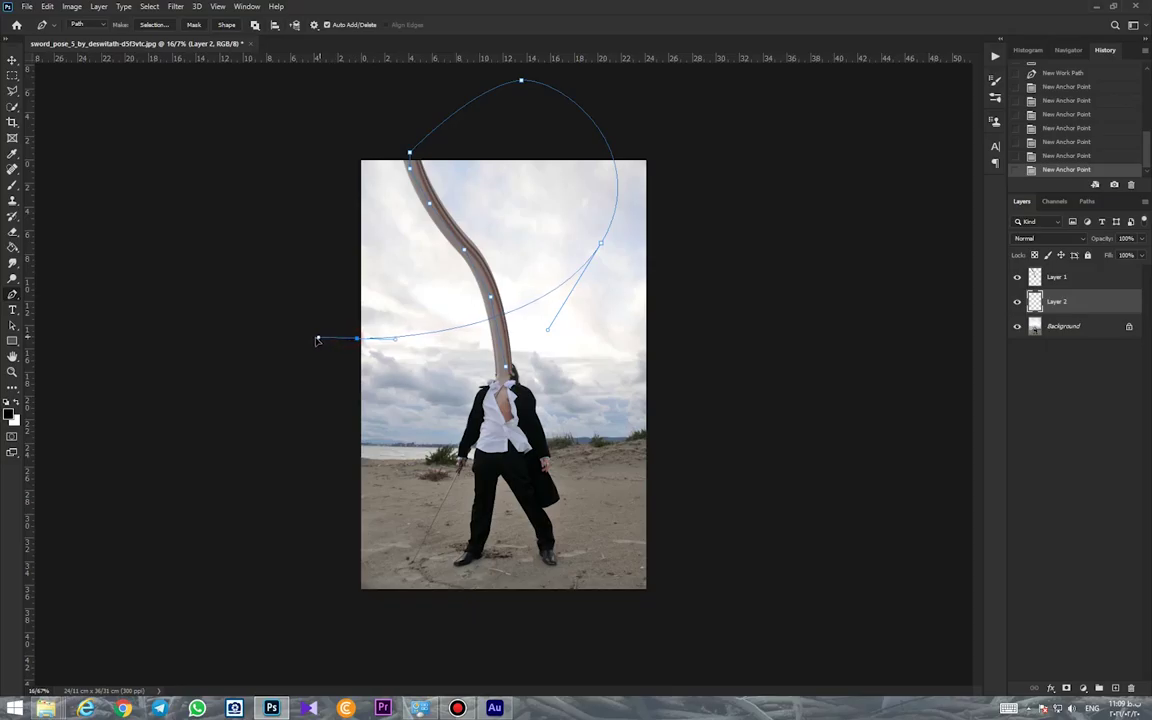
pyautogui.click(231, 319)
pyautogui.click(177, 316)
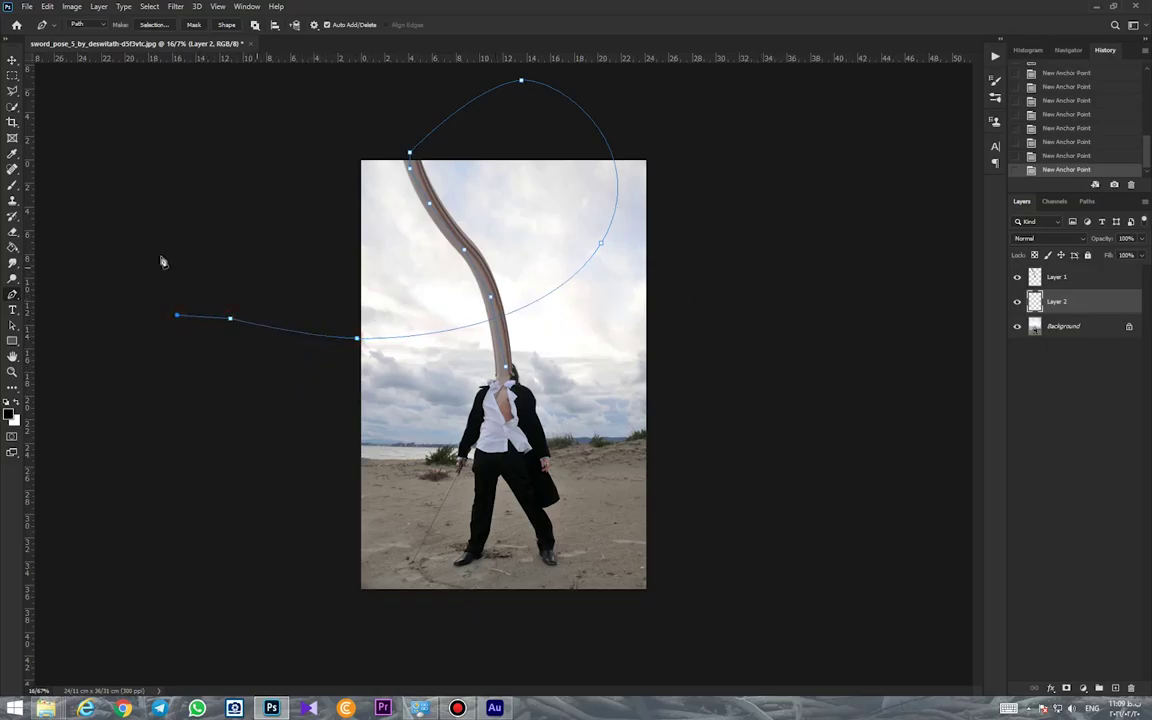
# Step: Make the Smudge brush smaller for tracing the new path
pyautogui.click(12, 263)
pyautogui.rightClick(418, 224)
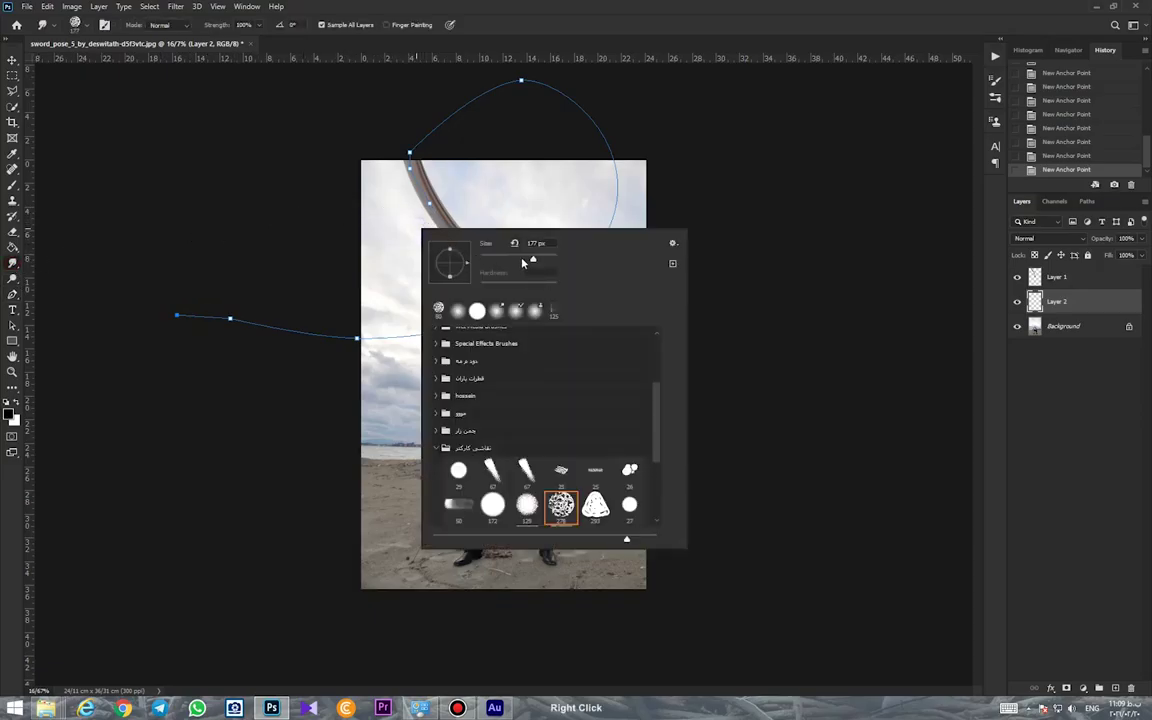
pyautogui.moveTo(517, 265); pyautogui.dragTo(501, 260)
pyautogui.press('Return')
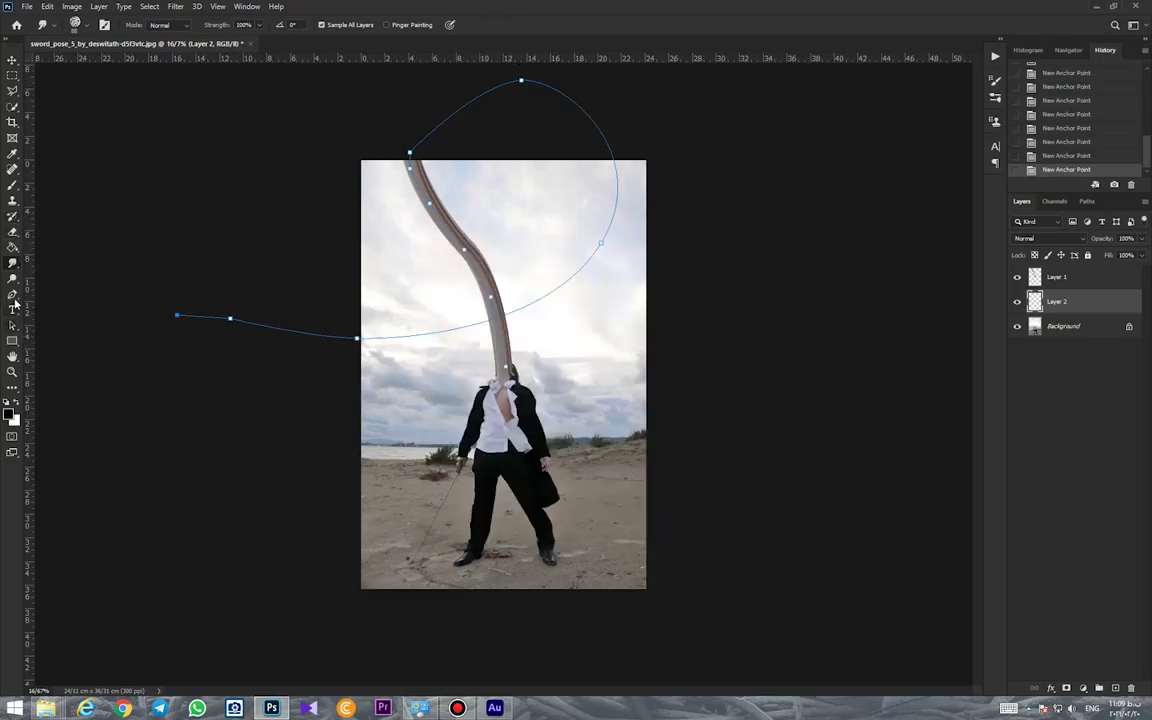
pyautogui.click(12, 295)
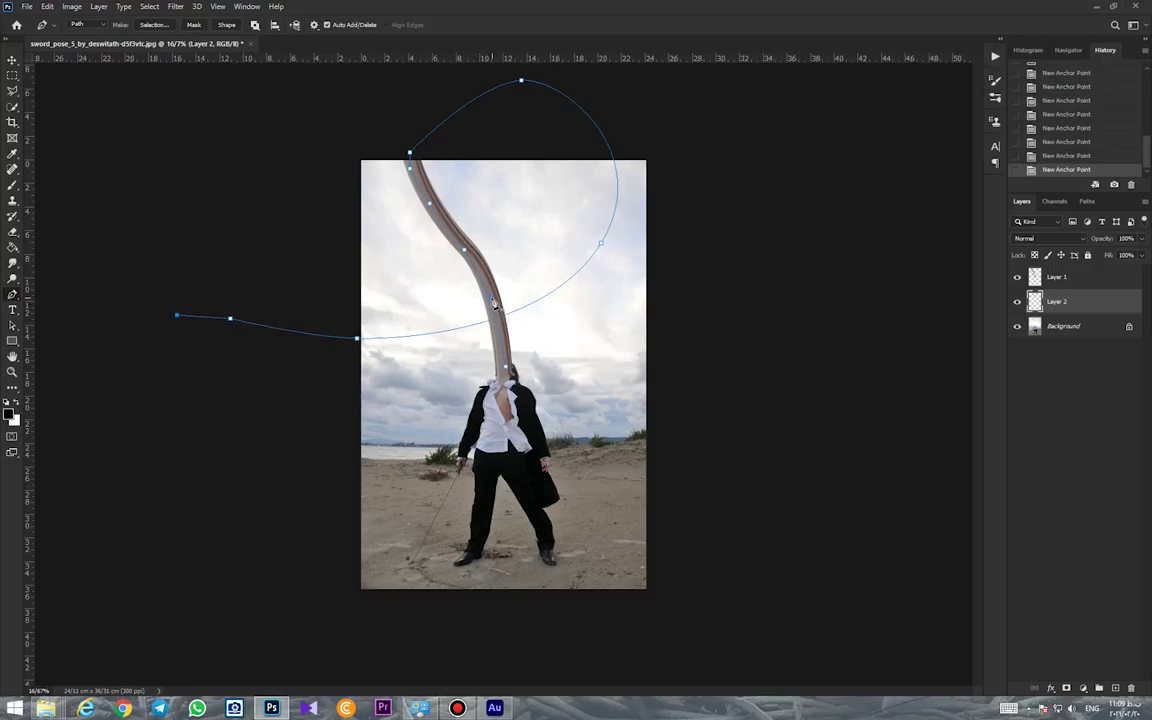
pyautogui.rightClick(494, 304)
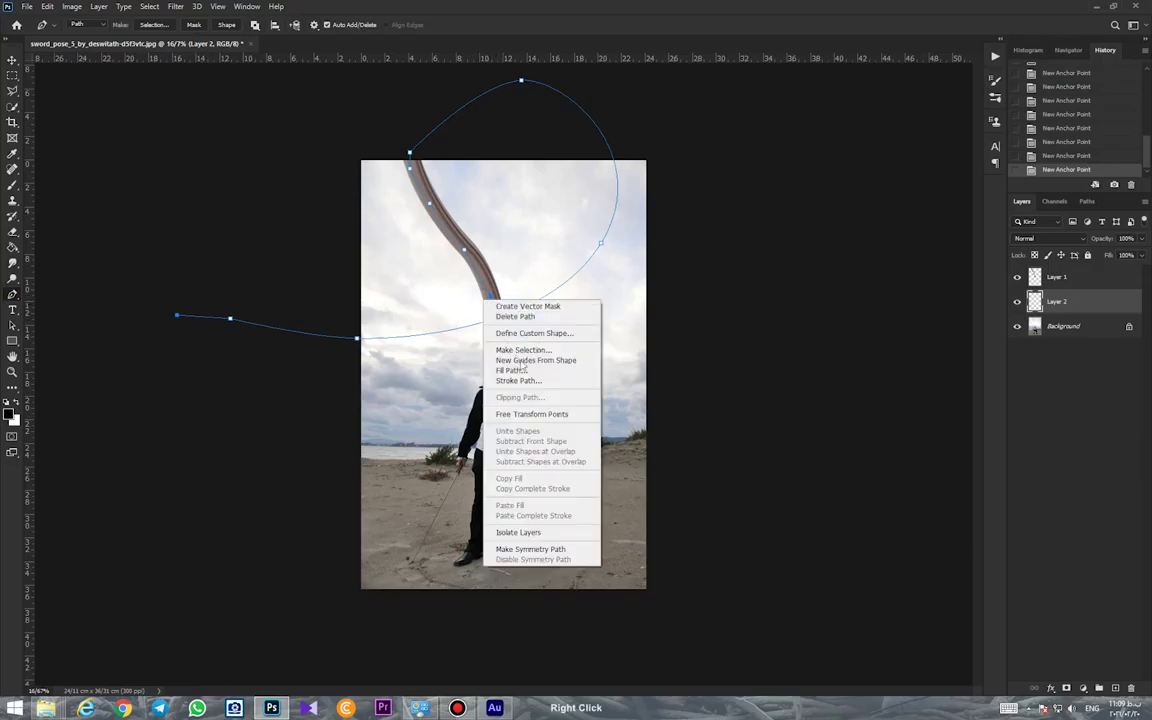
# Step: Stroke the looping subpath with Smudge on Layer 2, then convert it to a selection and deselect
pyautogui.click(525, 380)
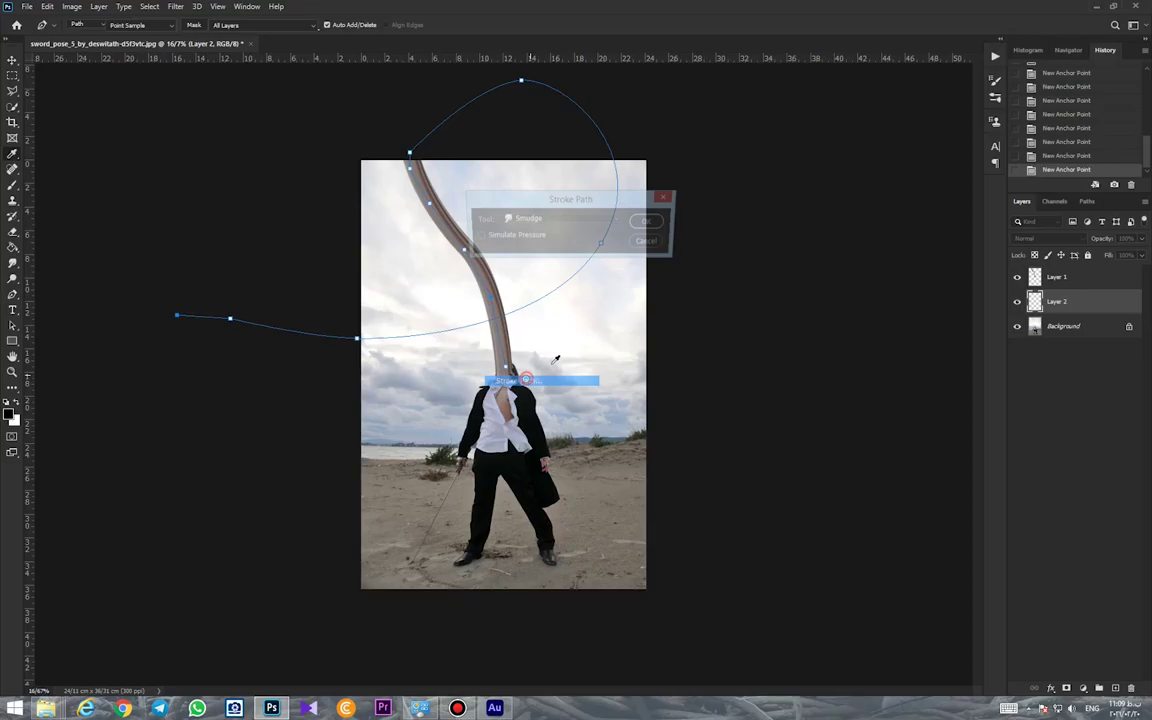
pyautogui.click(649, 222)
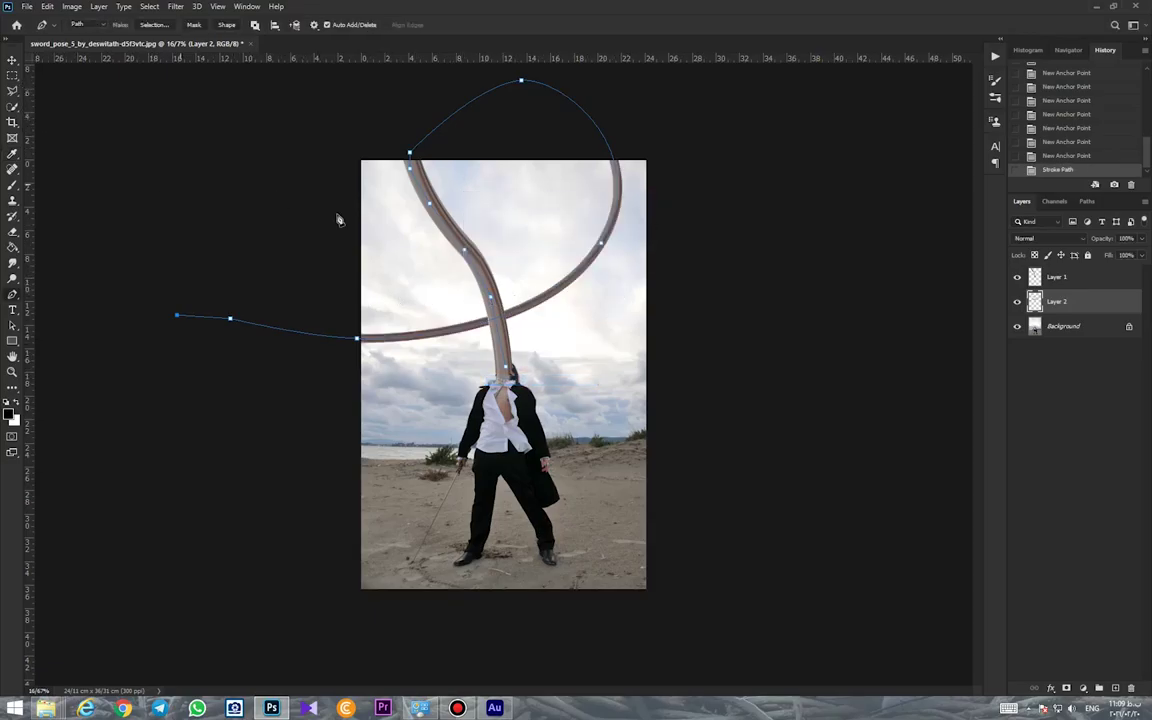
pyautogui.rightClick(453, 252)
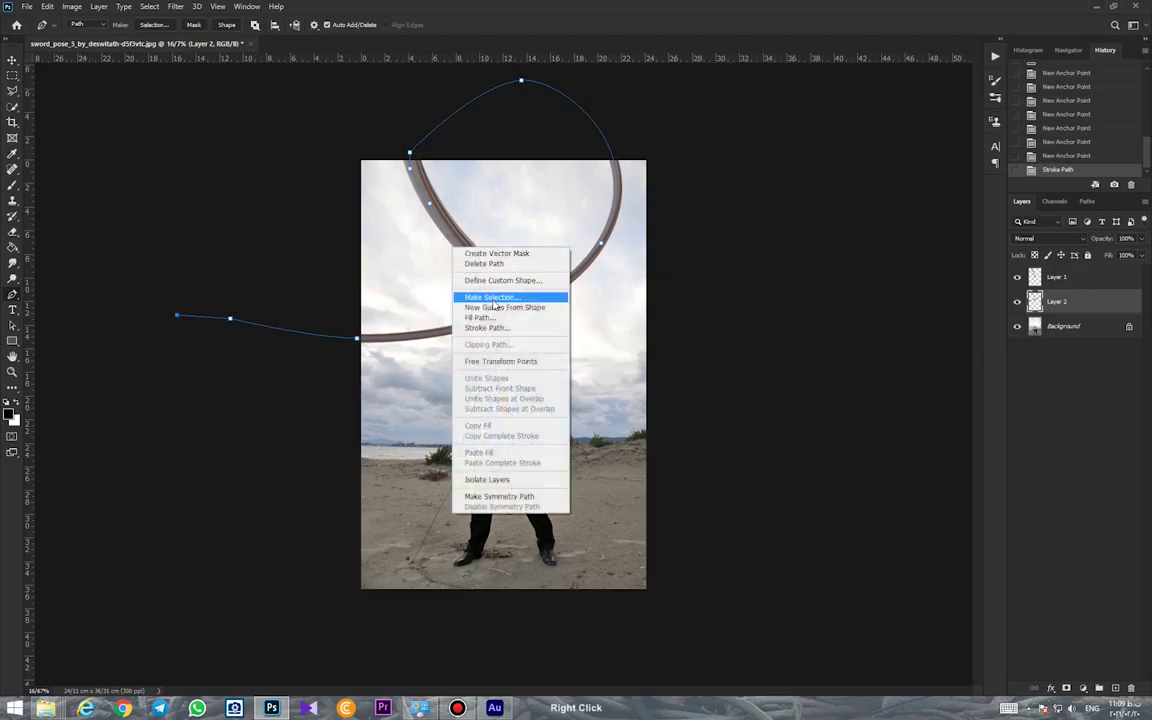
pyautogui.click(511, 296)
pyautogui.click(635, 193)
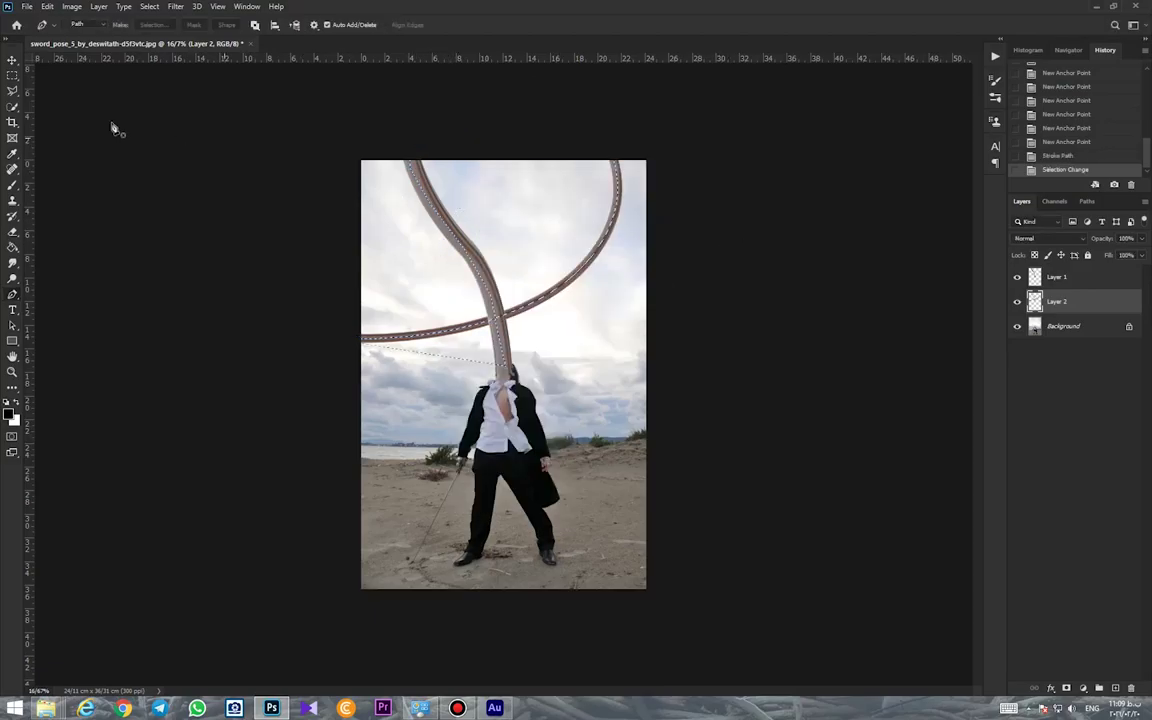
pyautogui.click(12, 75)
pyautogui.click(120, 131)
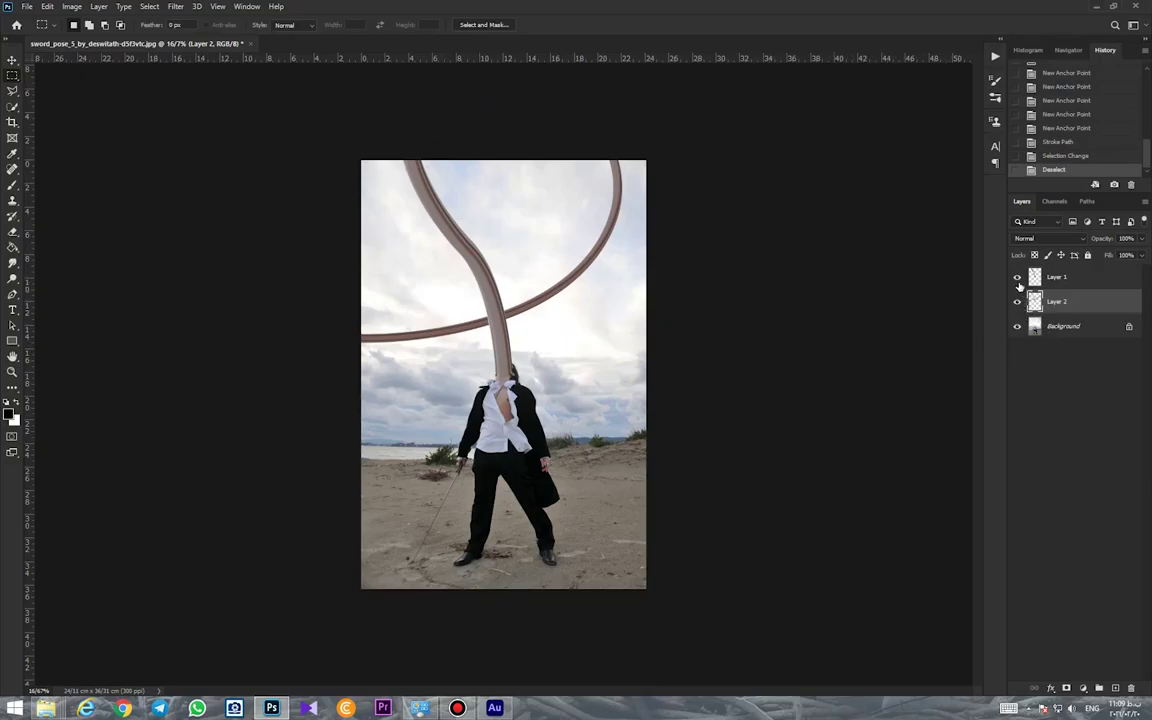
# Step: Toggle Layer 1 off and on to check the new streak, then zoom in on the neck
pyautogui.click(1017, 277)
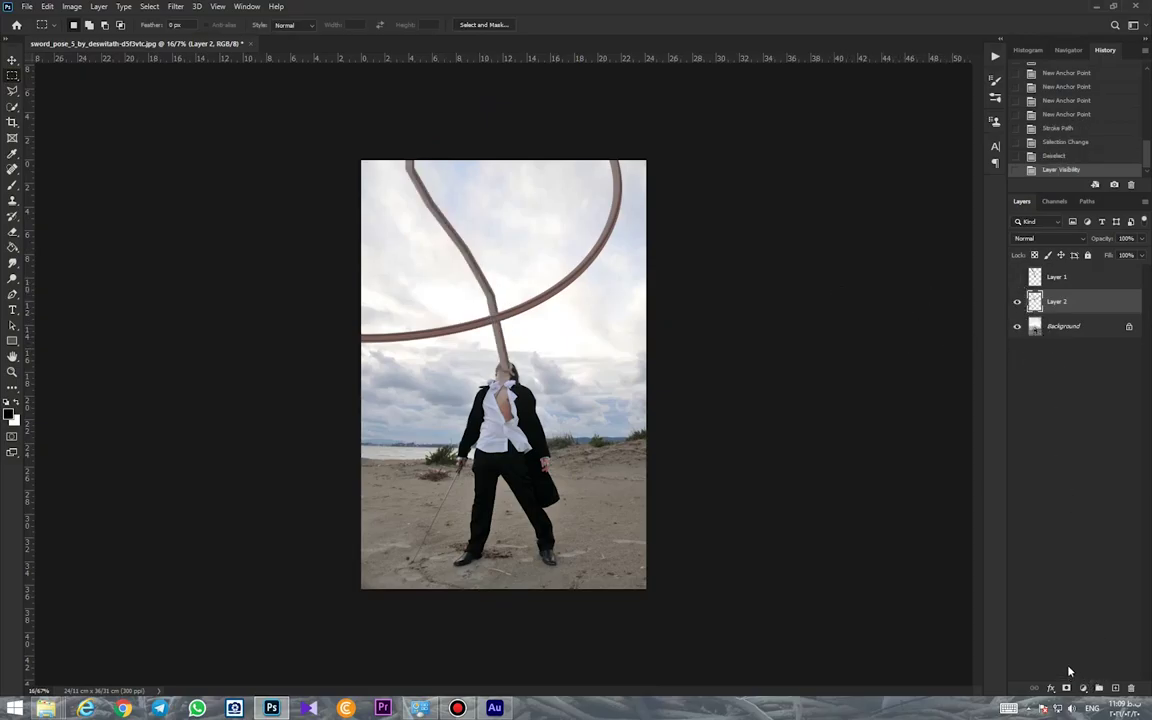
pyautogui.click(1017, 277)
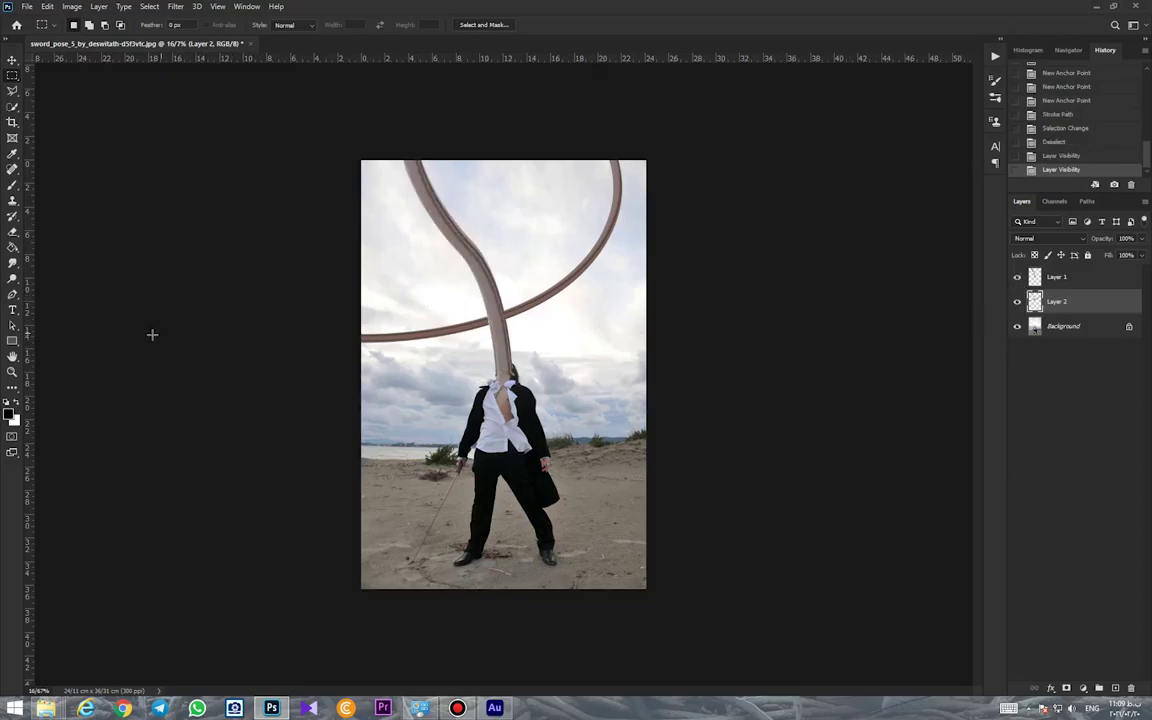
pyautogui.click(12, 372)
pyautogui.moveTo(447, 318); pyautogui.dragTo(552, 425)
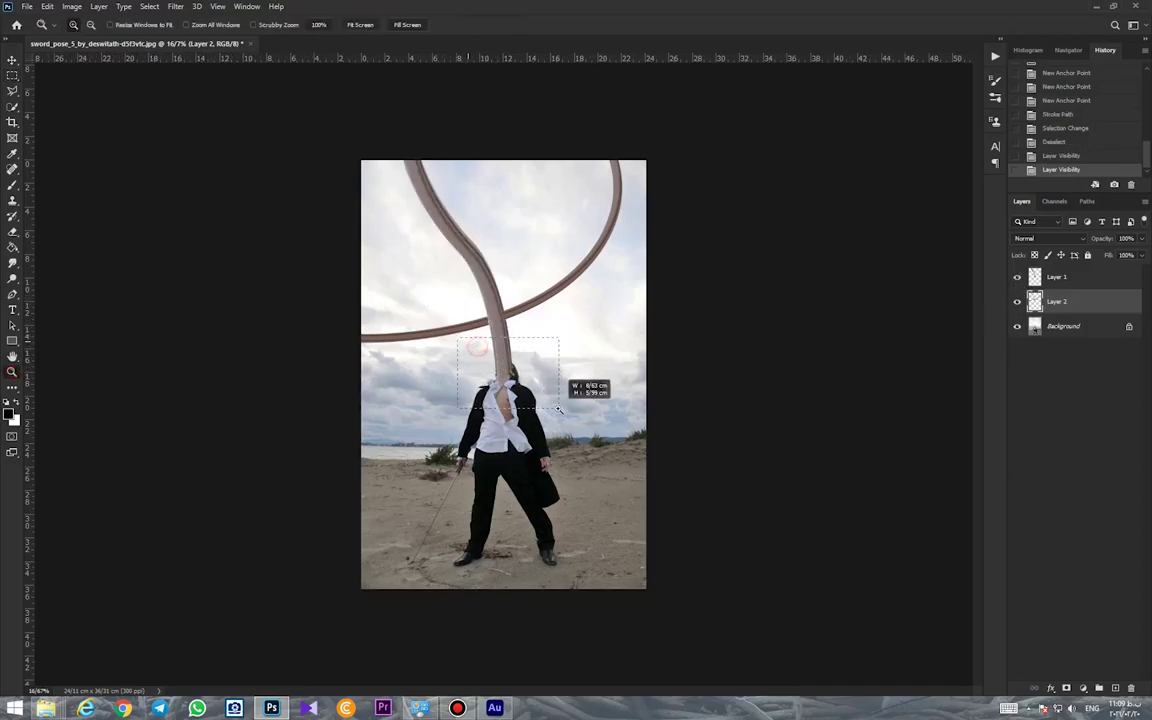
# Step: Nudge Layer 1's streak slightly lower onto the neck and add a layer mask to Layer 1
pyautogui.click(1055, 278)
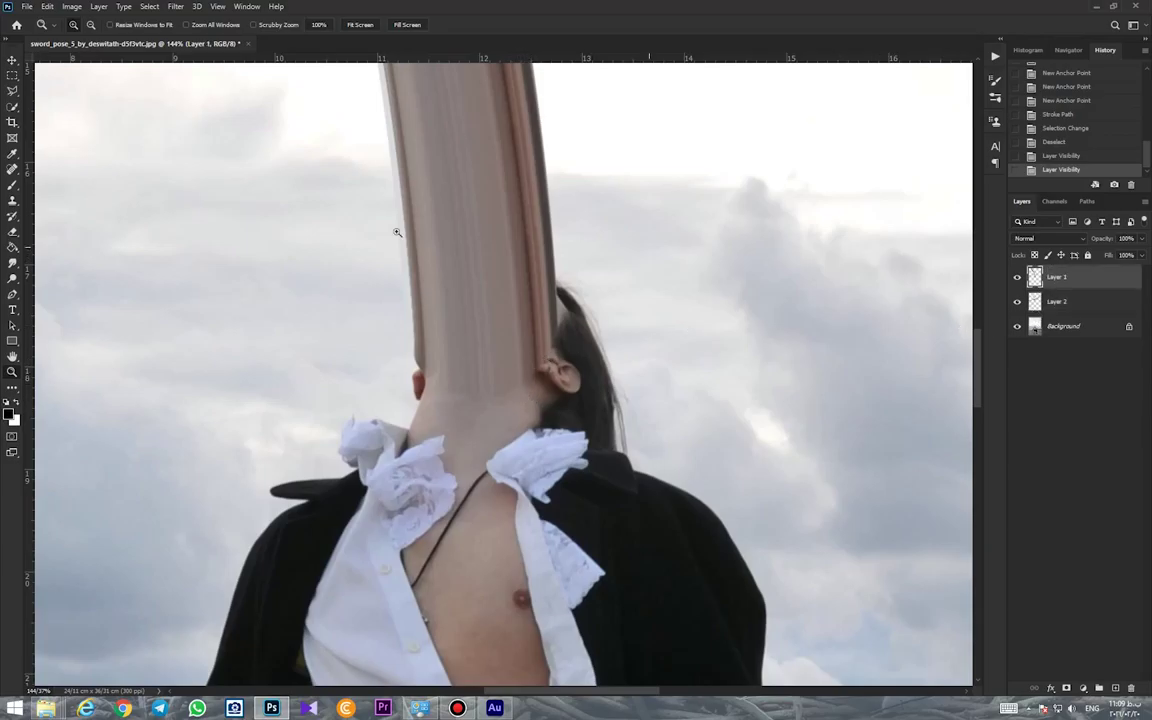
pyautogui.click(12, 62)
pyautogui.moveTo(486, 316); pyautogui.dragTo(497, 292)
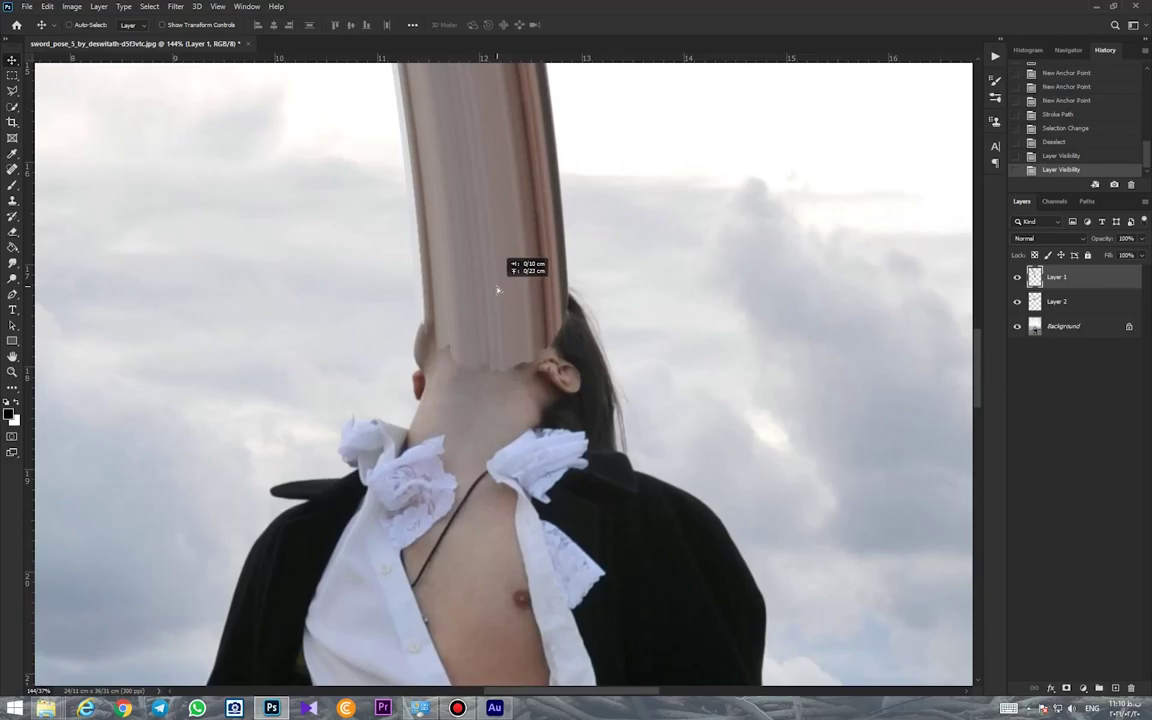
pyautogui.moveTo(497, 292); pyautogui.dragTo(498, 298)
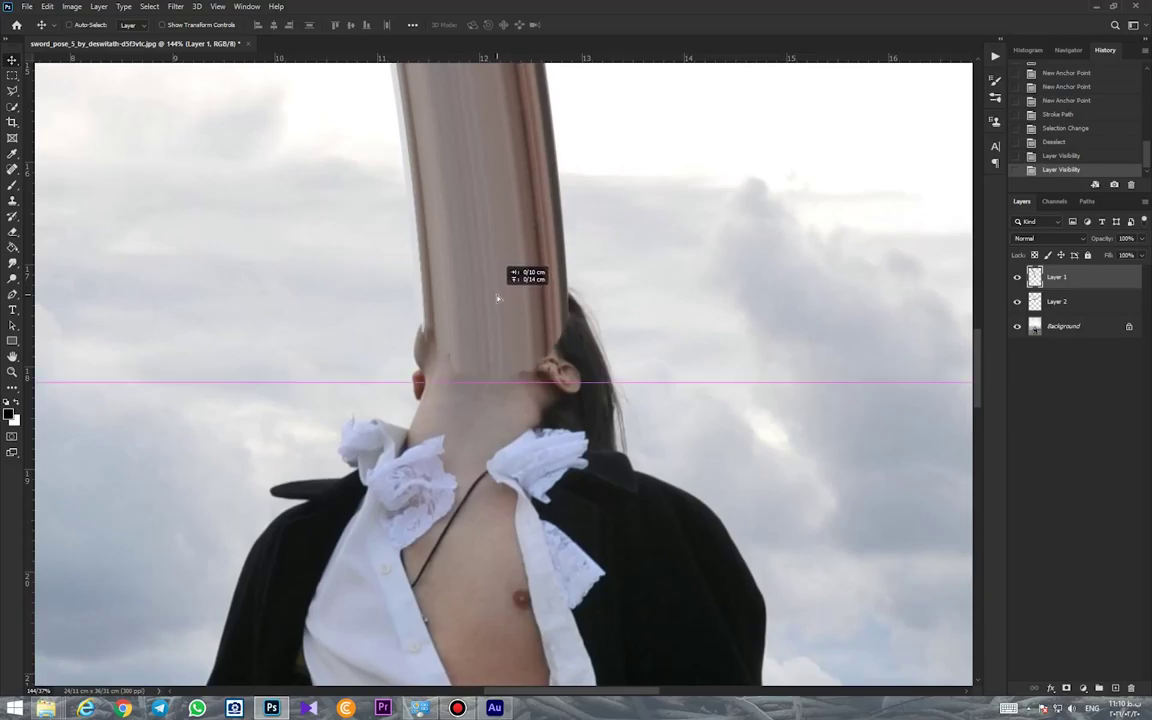
pyautogui.moveTo(498, 298); pyautogui.dragTo(500, 299)
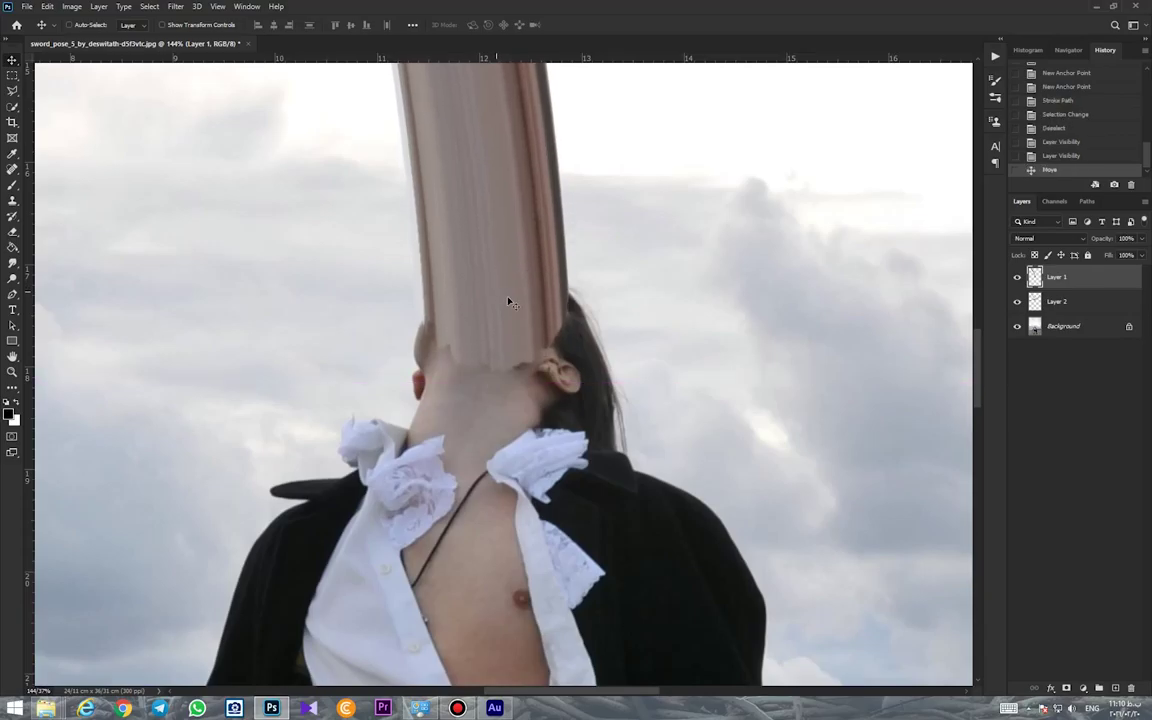
pyautogui.click(1067, 688)
pyautogui.click(13, 188)
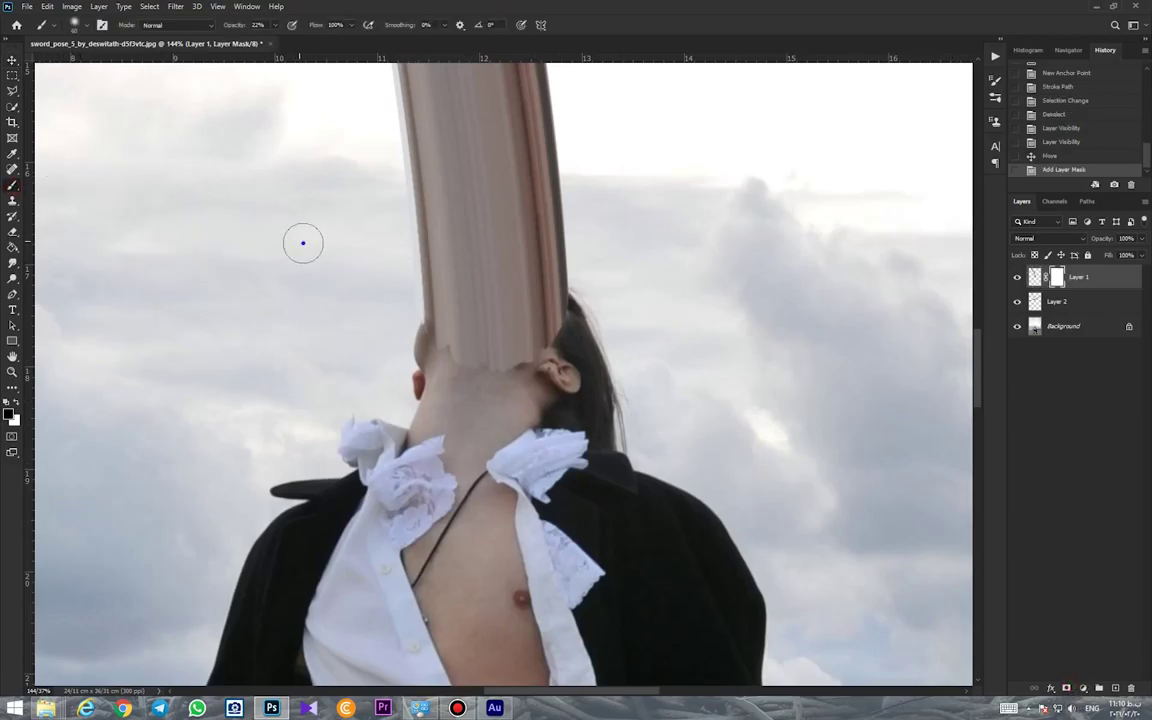
# Step: Paint black on Layer 1's mask at the neck, then mask Layer 2 and blend its base
pyautogui.rightClick(305, 242)
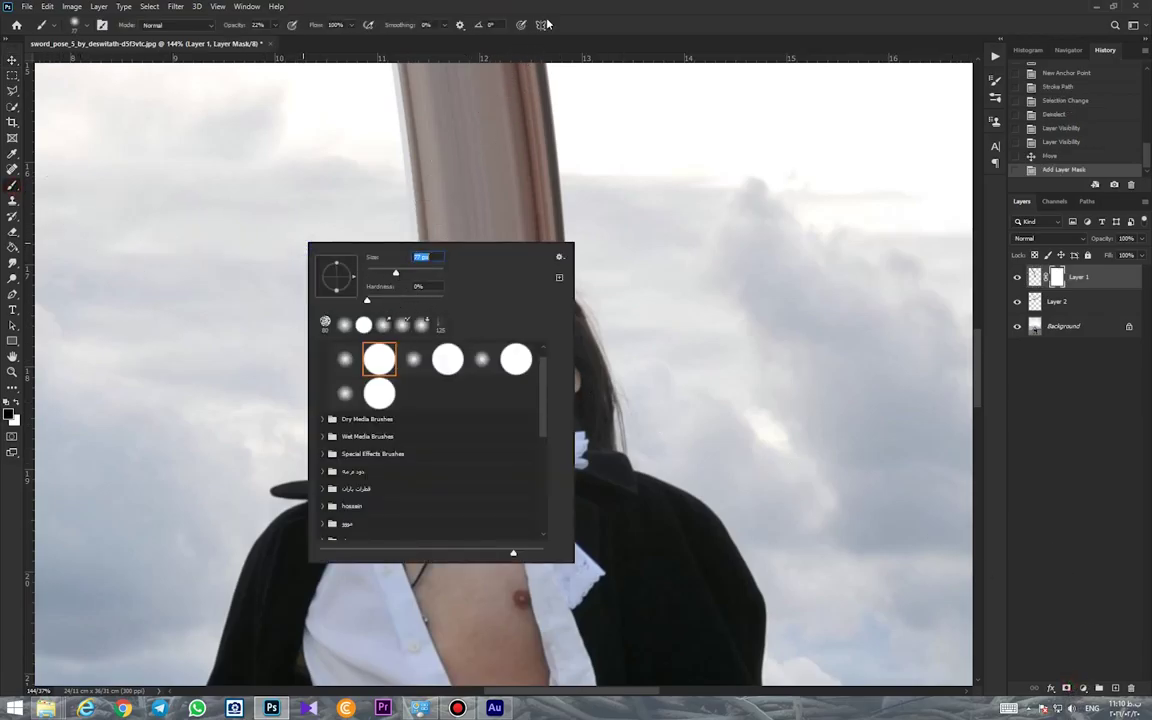
pyautogui.moveTo(504, 314)
pyautogui.mouseDown()
pyautogui.moveTo(555, 342)
pyautogui.moveTo(522, 380)
pyautogui.moveTo(450, 381)
pyautogui.moveTo(425, 335)
pyautogui.moveTo(496, 347)
pyautogui.moveTo(494, 368)
pyautogui.moveTo(496, 342)
pyautogui.mouseUp()
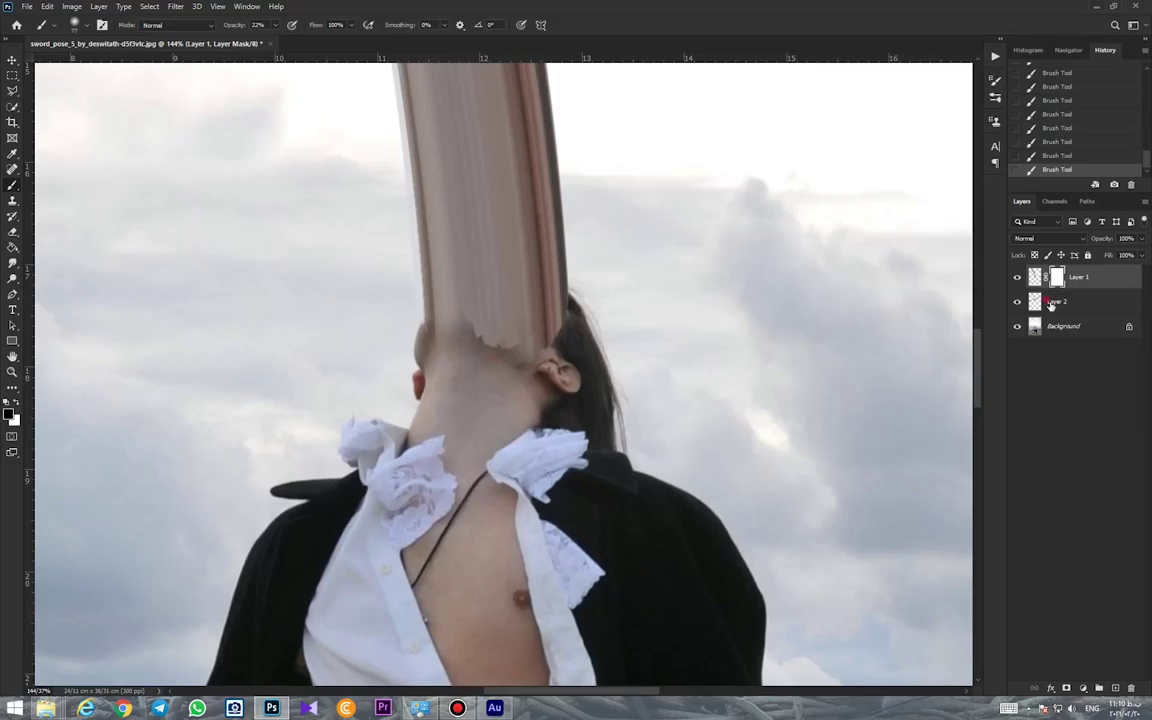
pyautogui.click(1046, 301)
pyautogui.click(1066, 689)
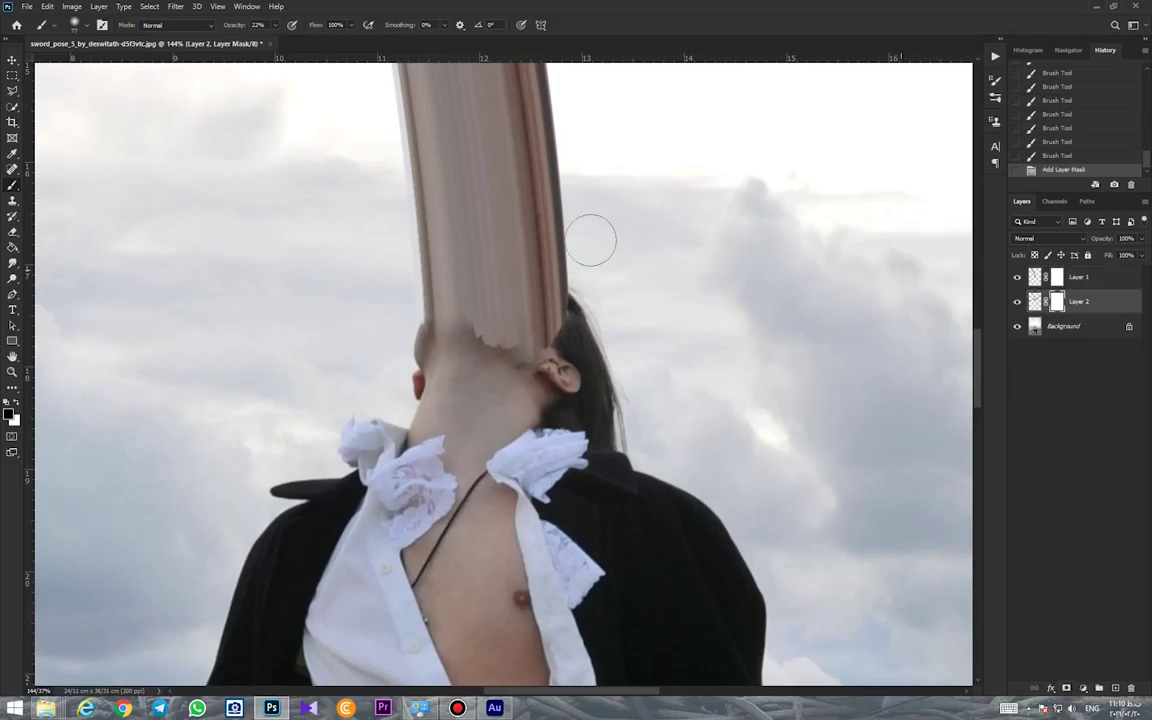
pyautogui.press('0')
pyautogui.moveTo(514, 334)
pyautogui.mouseDown()
pyautogui.moveTo(483, 342)
pyautogui.moveTo(498, 299)
pyautogui.moveTo(548, 352)
pyautogui.mouseUp()
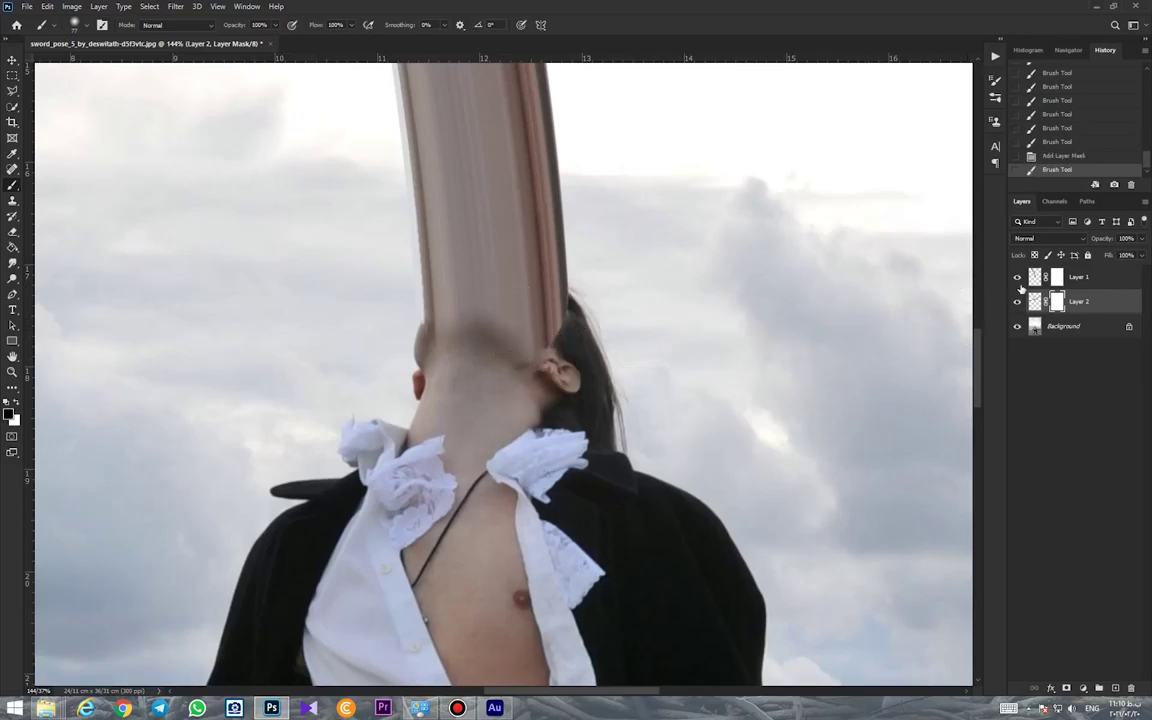
# Step: Softly mask Layer 1's streak around the neck, ear and left edge, then fit the photo on screen
pyautogui.click(1057, 277)
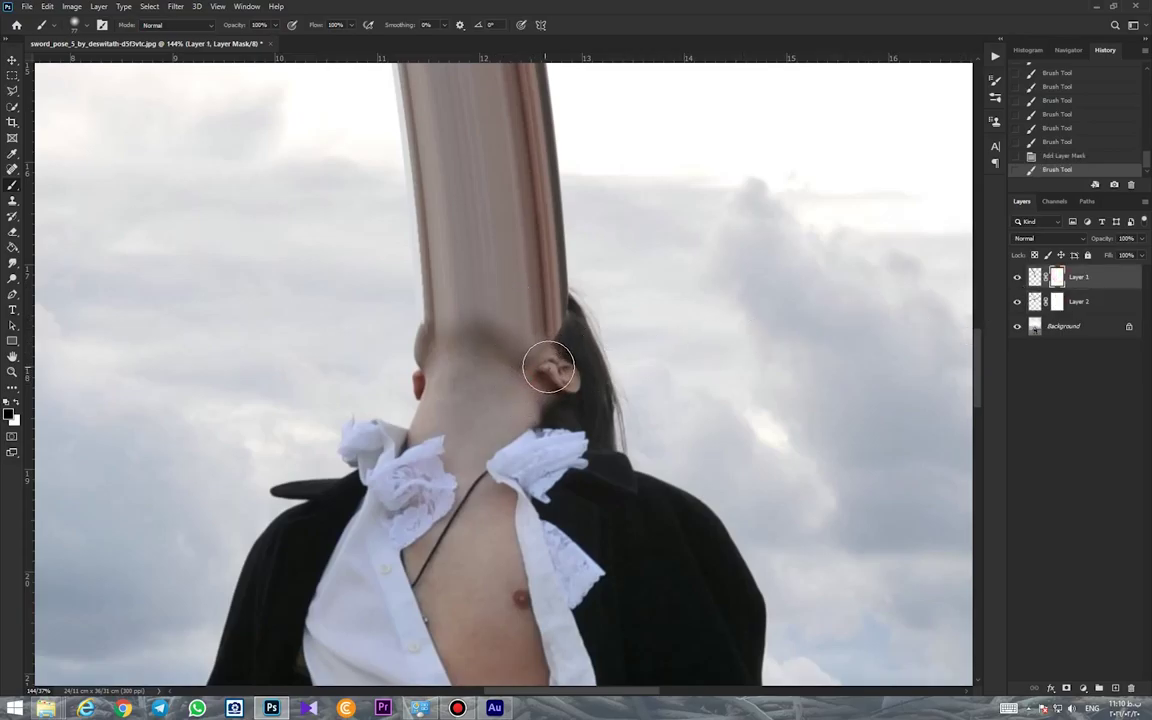
pyautogui.moveTo(558, 355); pyautogui.dragTo(535, 378)
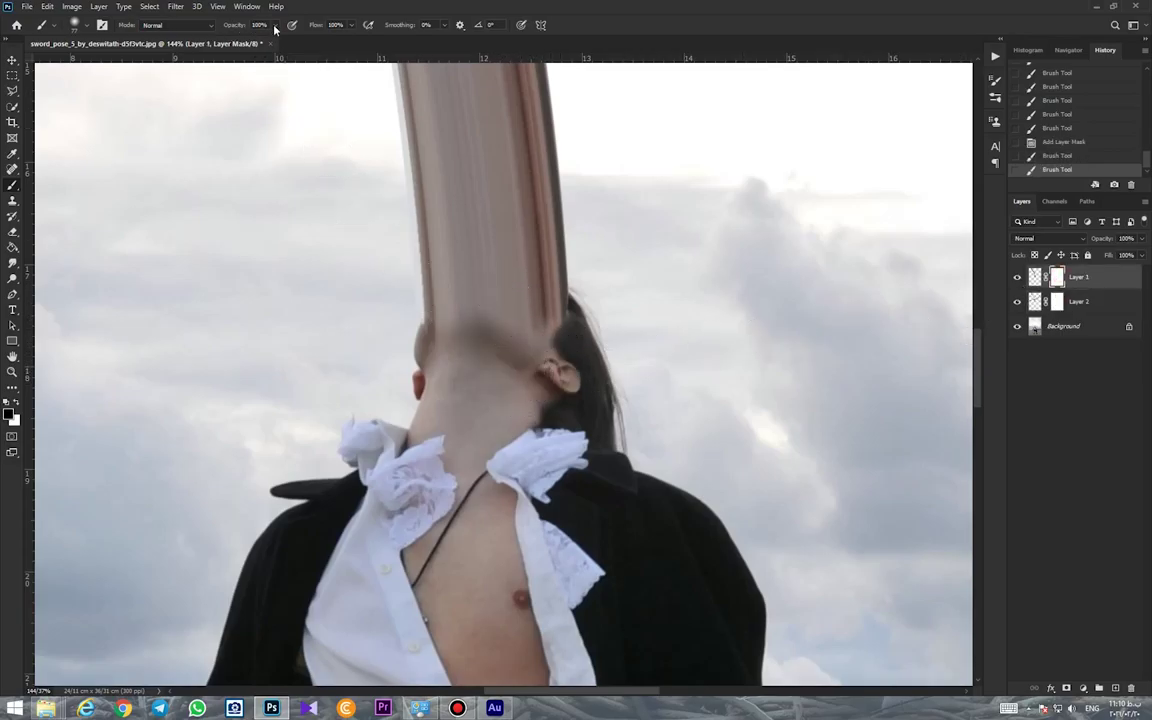
pyautogui.click(540, 342)
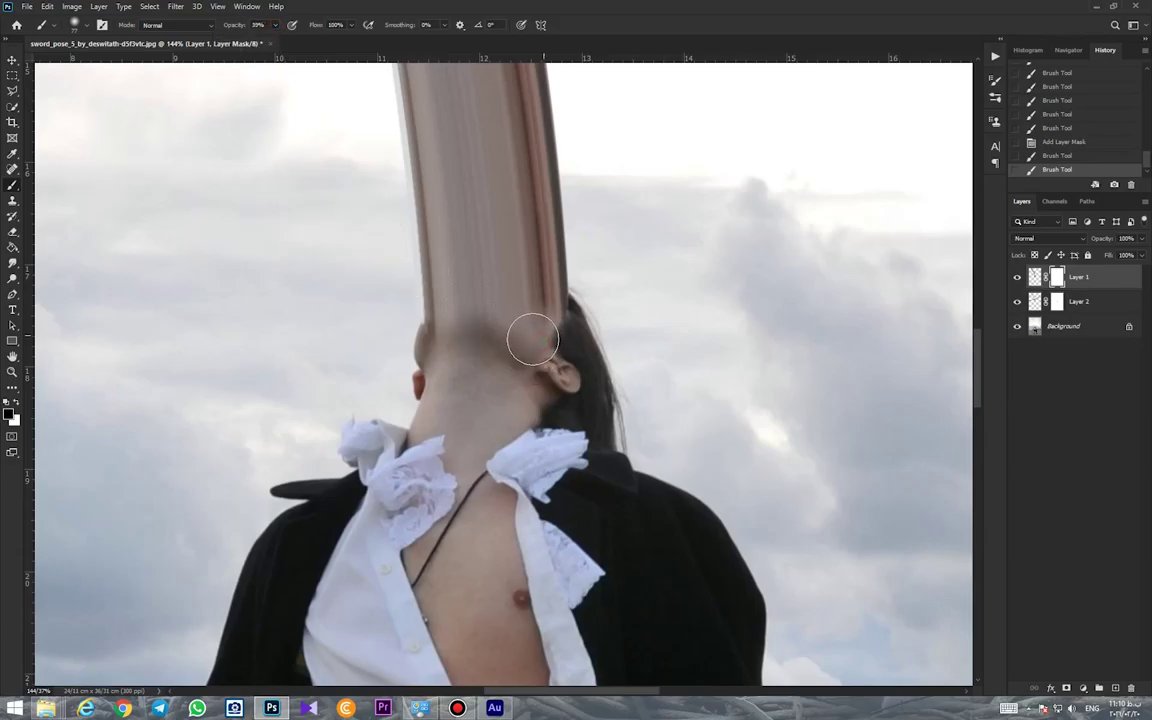
pyautogui.moveTo(444, 353); pyautogui.dragTo(402, 318)
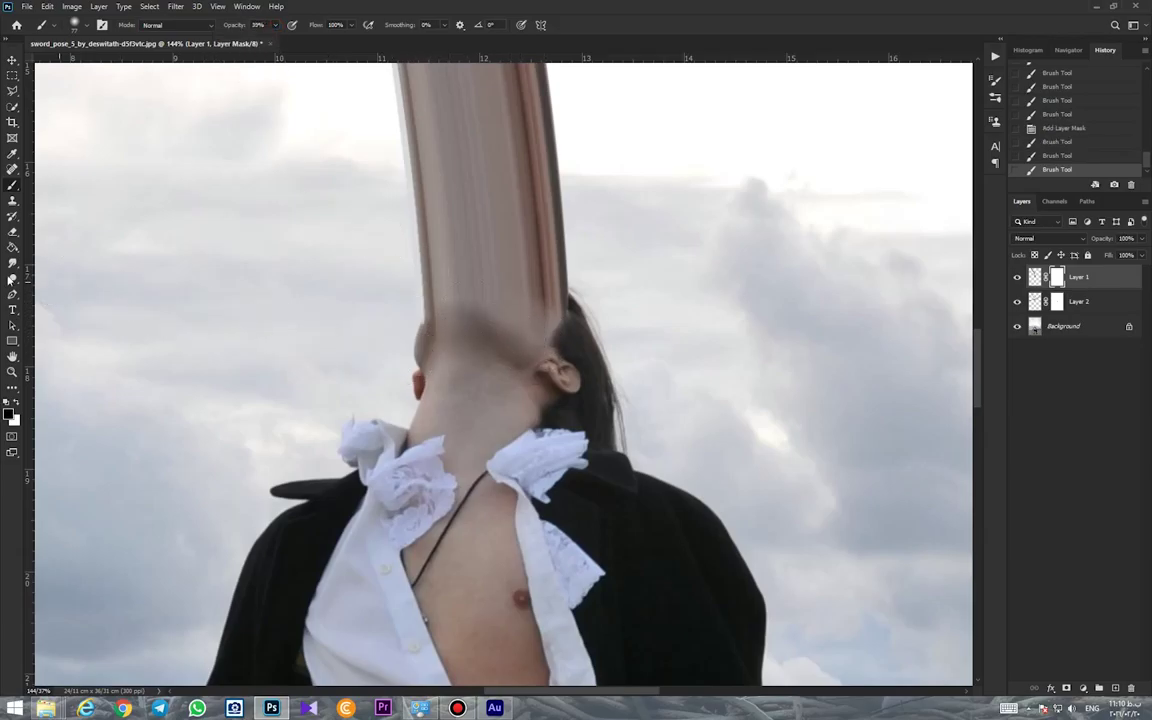
pyautogui.click(12, 372)
pyautogui.click(359, 24)
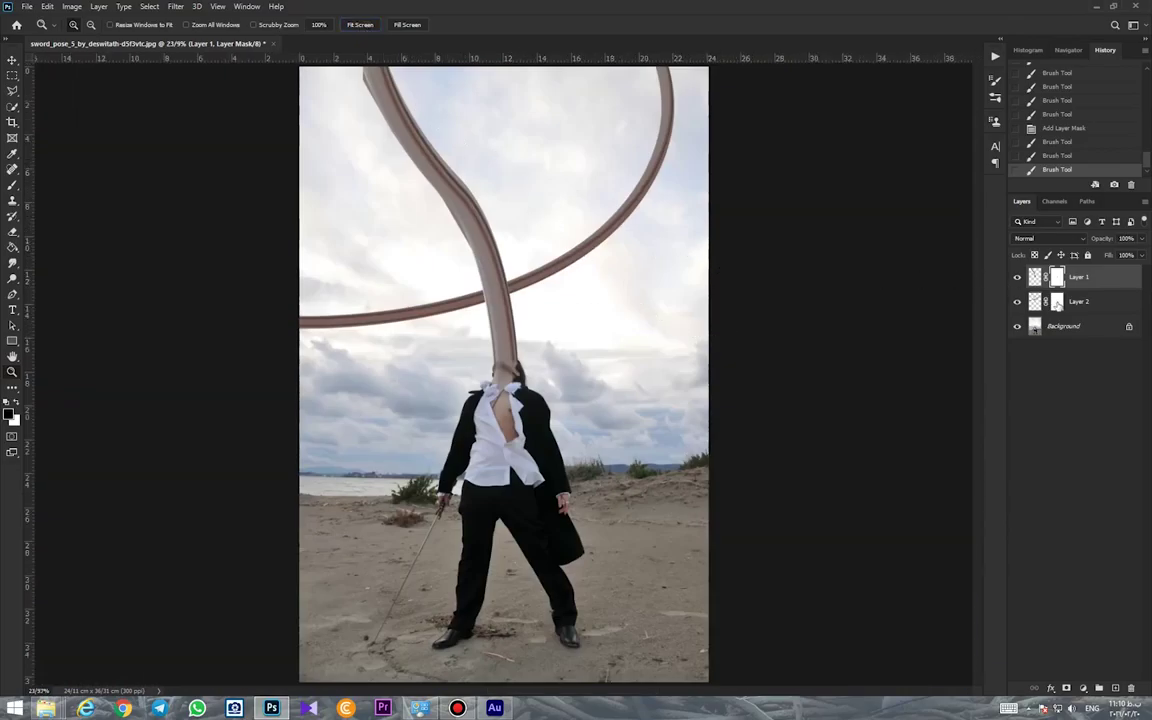
# Step: Paint black at 100% opacity on Layer 2's mask to hide the streak near the crossing
pyautogui.click(1057, 301)
pyautogui.click(13, 186)
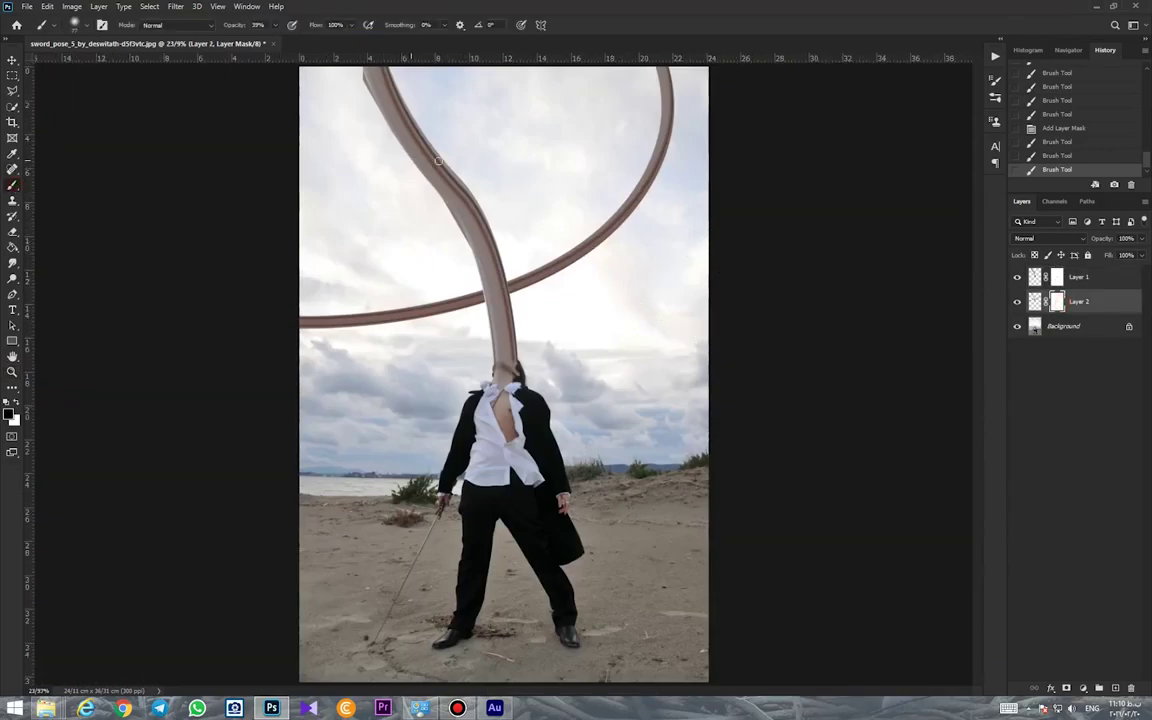
pyautogui.rightClick(398, 157)
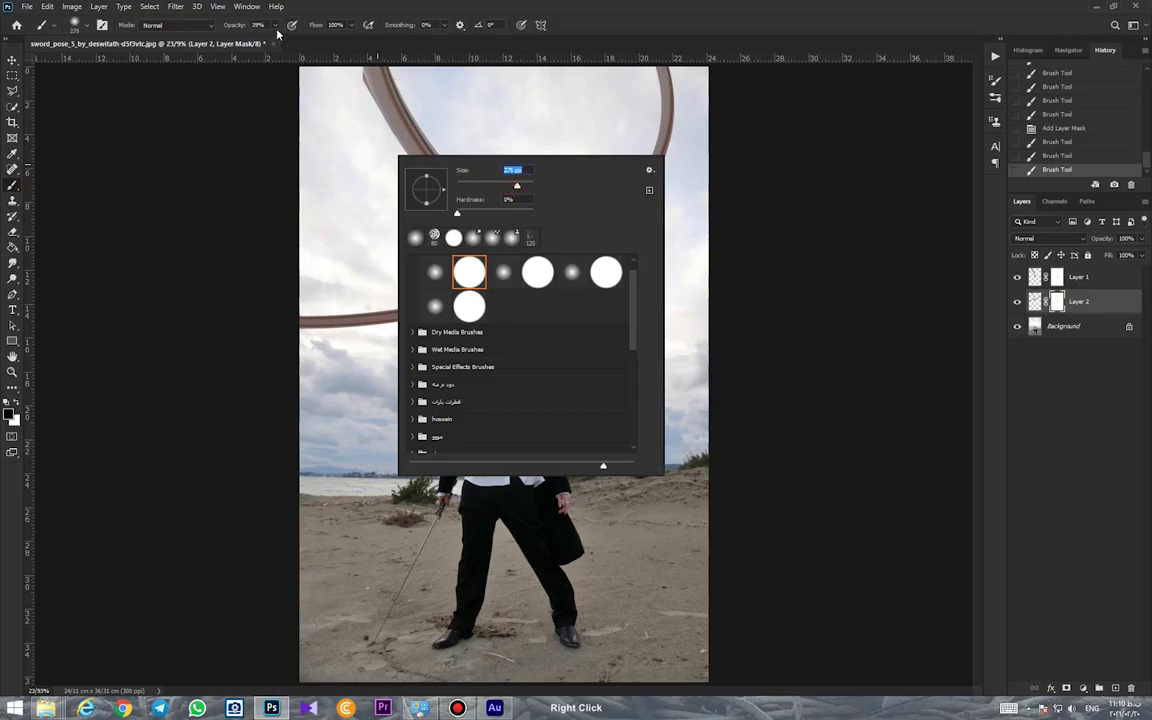
pyautogui.click(276, 27)
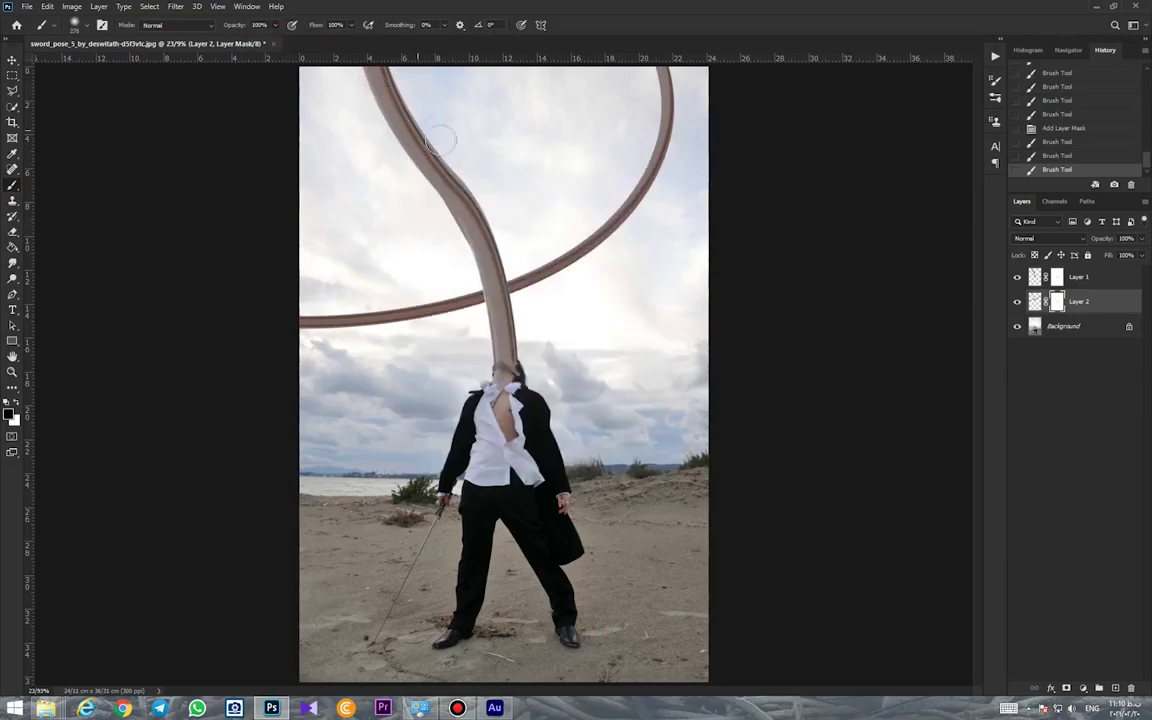
pyautogui.moveTo(472, 299)
pyautogui.mouseDown()
pyautogui.moveTo(521, 248)
pyautogui.moveTo(478, 230)
pyautogui.mouseUp()
# Step: Revert the stray black blob in History, touch up the mask, and add then delete Layer 3
pyautogui.hotkey('ctrl', '2')
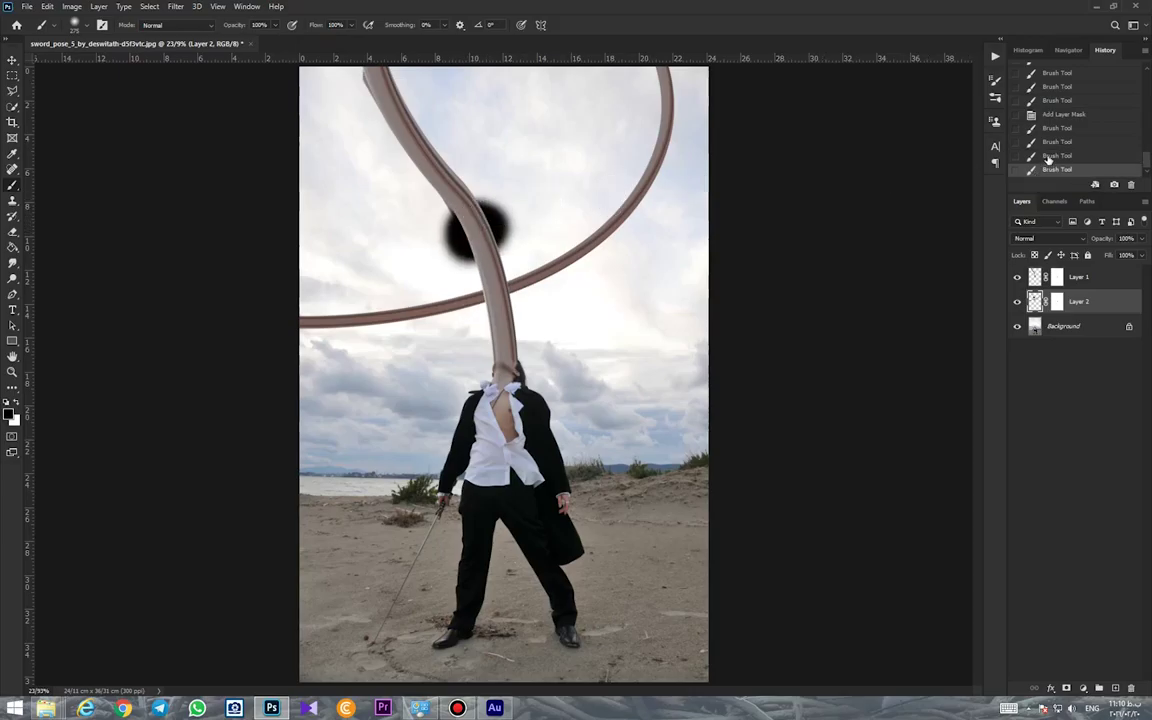
pyautogui.click(1048, 156)
pyautogui.hotkey('ctrl', '\\')
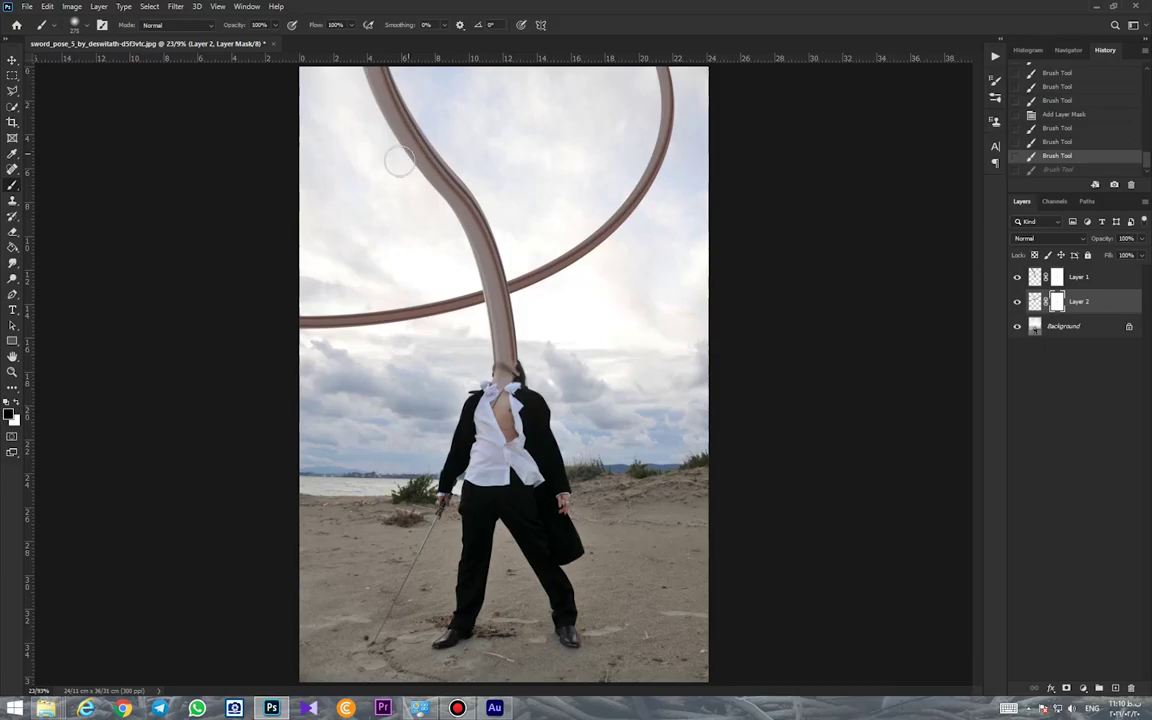
pyautogui.click(361, 146)
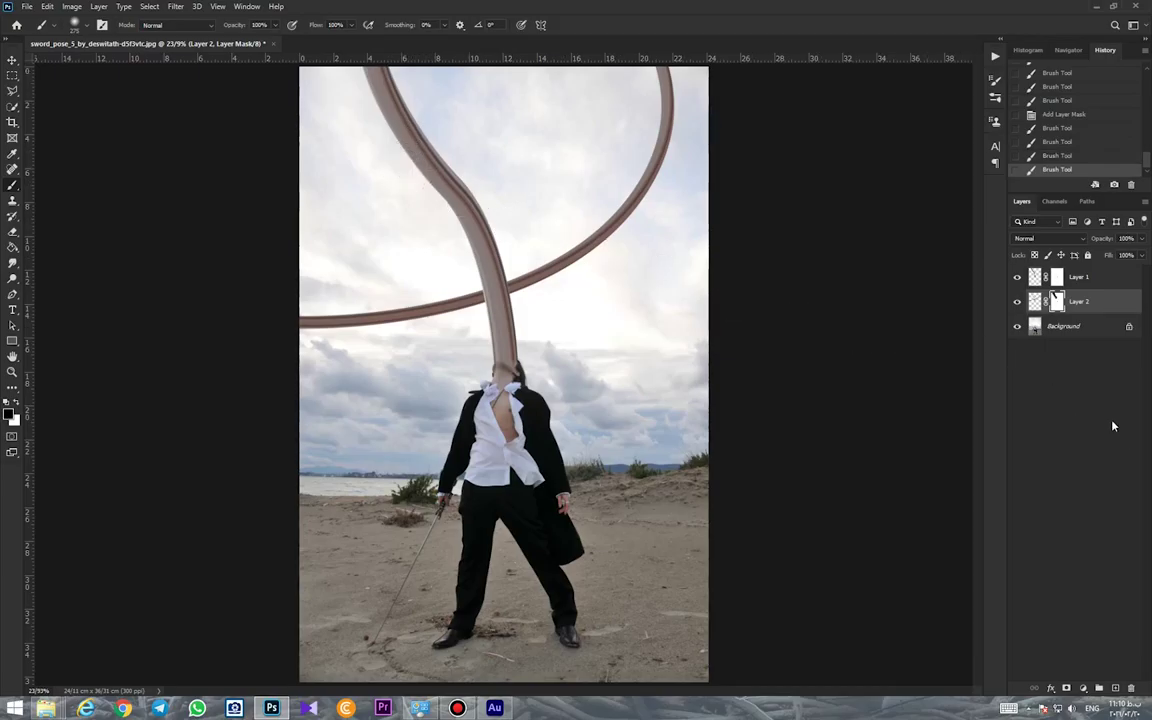
pyautogui.click(1115, 689)
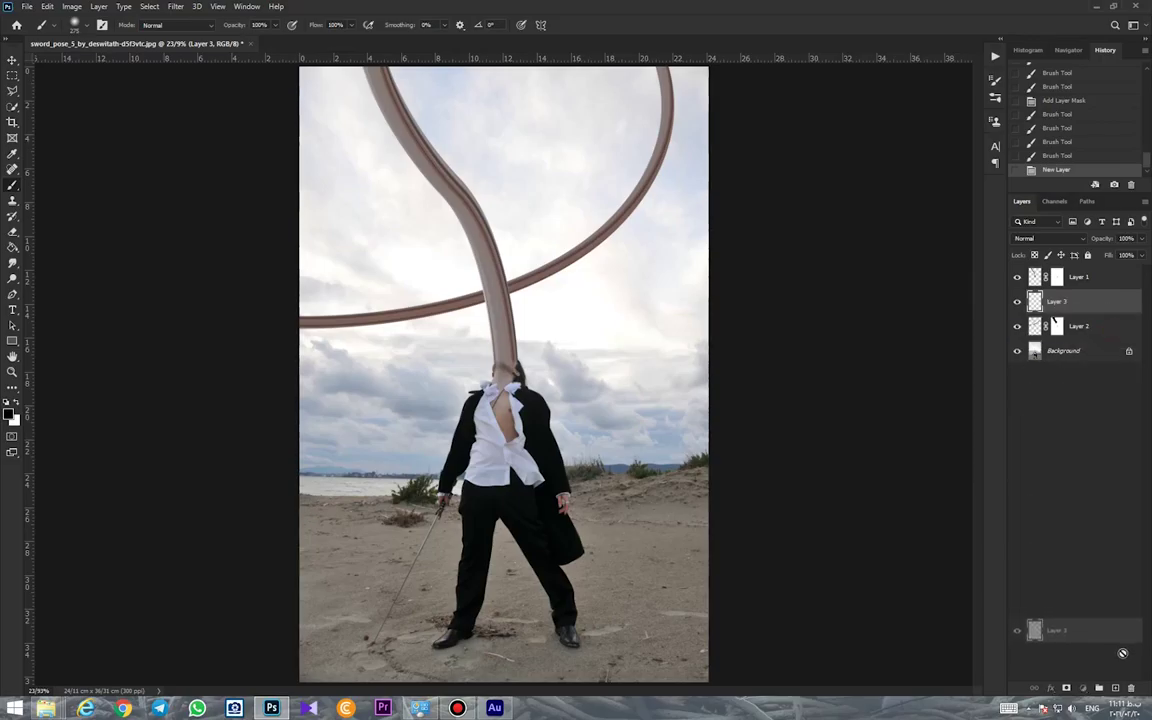
pyautogui.moveTo(1101, 320); pyautogui.dragTo(1131, 688)
# Step: Add a Levels adjustment clipped to Layer 2, raising output black to 75 and lowering output white
pyautogui.click(1082, 688)
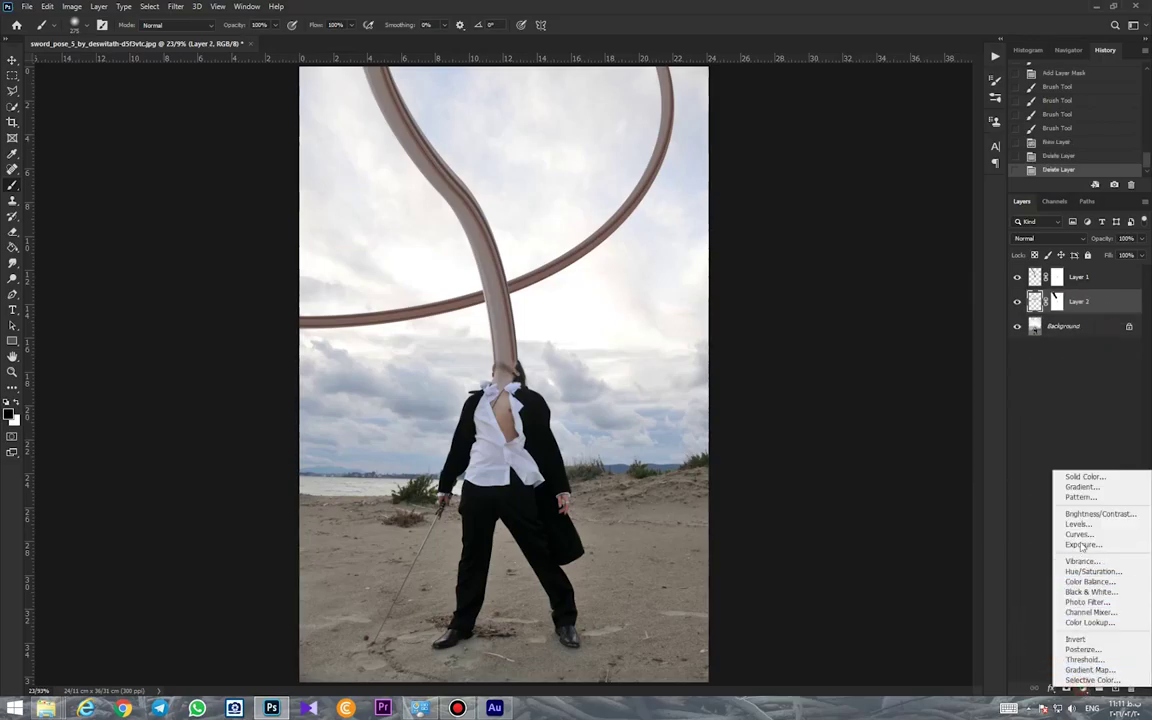
pyautogui.click(1077, 525)
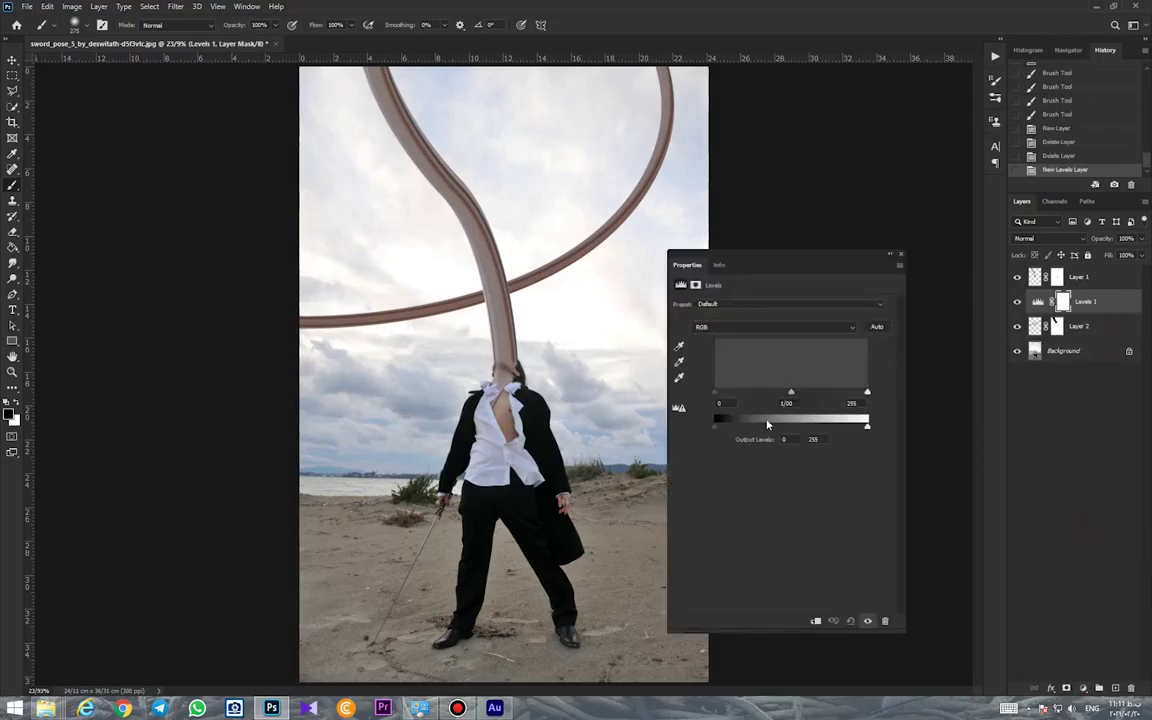
pyautogui.click(815, 620)
pyautogui.moveTo(789, 262); pyautogui.dragTo(826, 190)
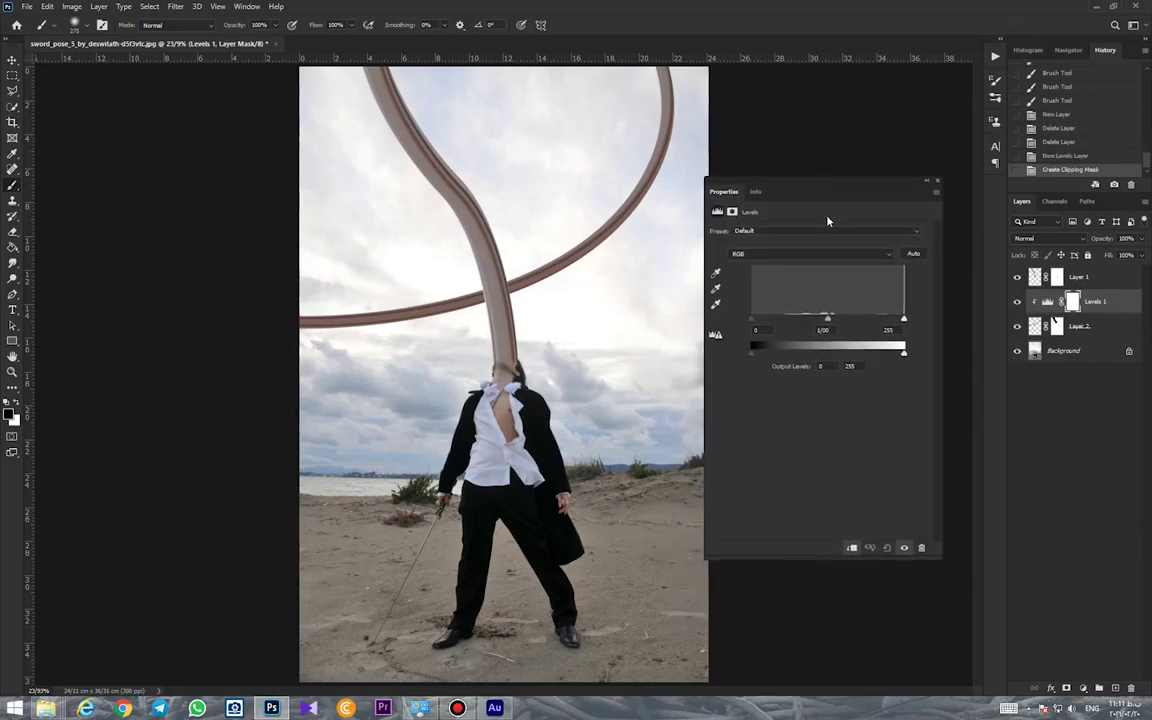
pyautogui.moveTo(895, 358)
pyautogui.mouseDown()
pyautogui.moveTo(881, 357)
pyautogui.moveTo(904, 352)
pyautogui.mouseUp()
pyautogui.moveTo(752, 352); pyautogui.dragTo(797, 363)
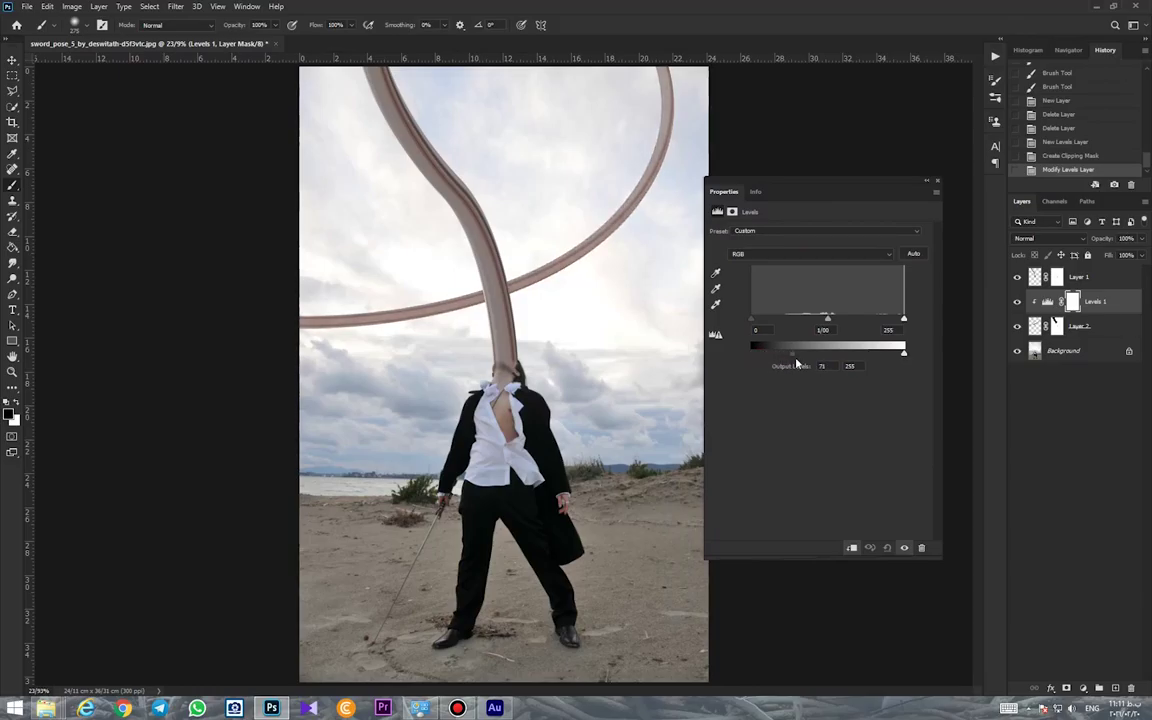